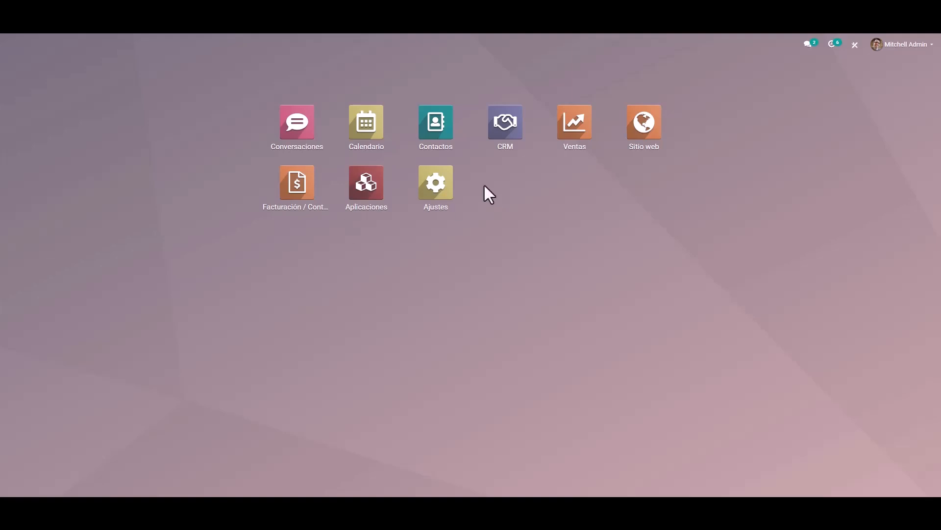
- Open the list of units of measure in the Ventas module and review the available units
{"action": "left_click", "coordinate": [579, 128]}
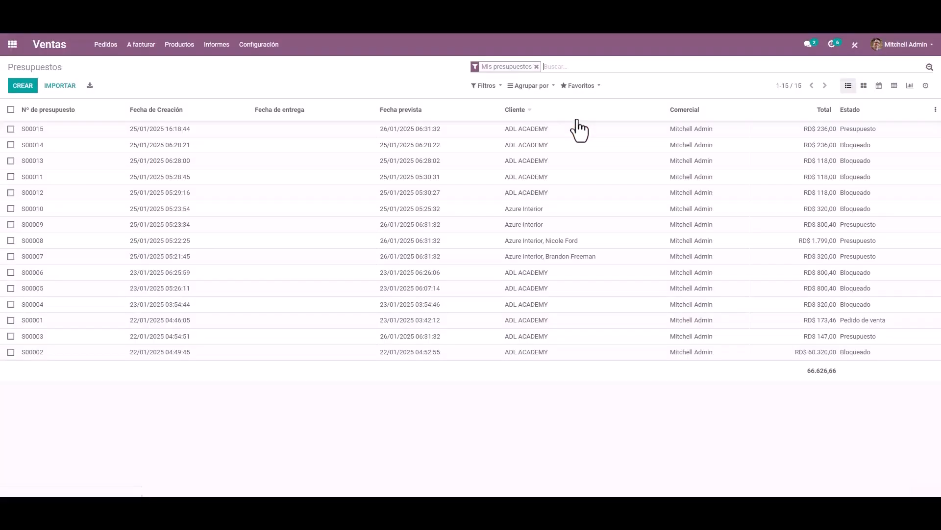
{"action": "left_click", "coordinate": [274, 50]}
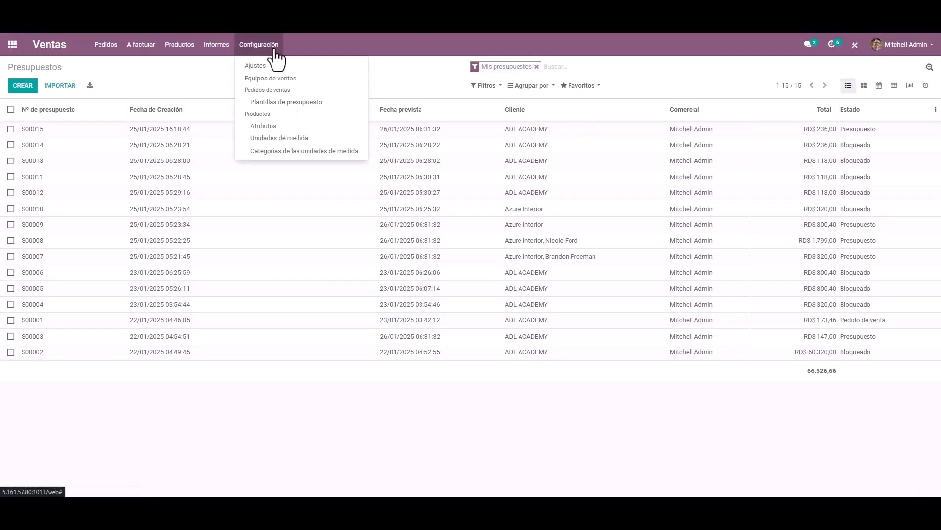
{"action": "left_click", "coordinate": [286, 142]}
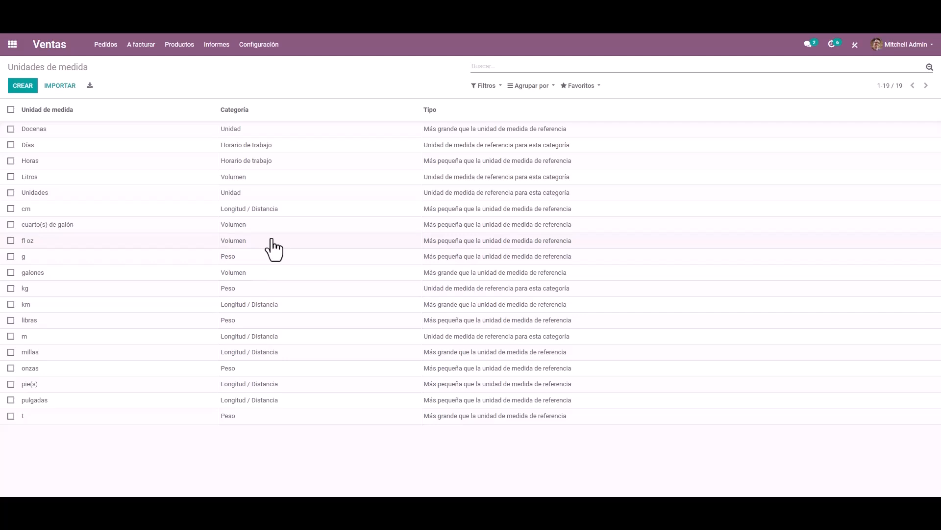
- Open the product Caja de almacenaje and examine its sales and purchase unit of measure fields
{"action": "left_click", "coordinate": [180, 48]}
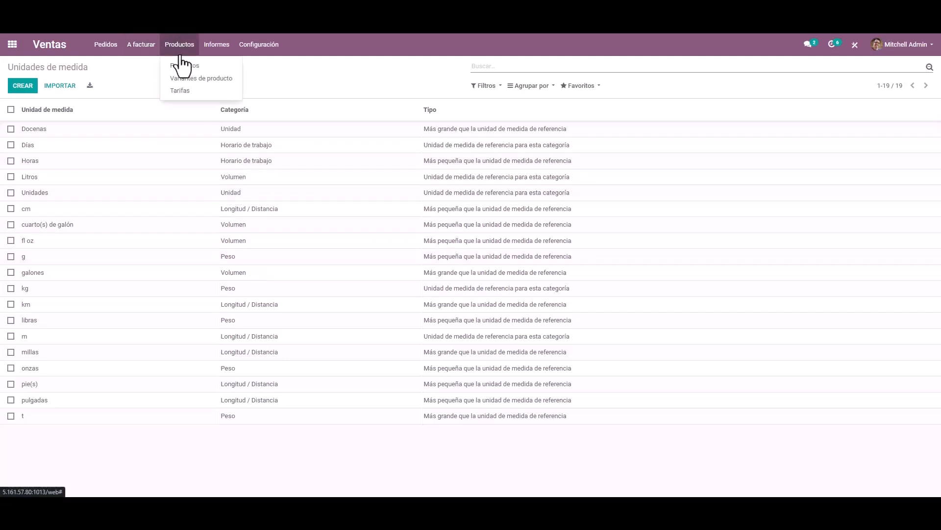
{"action": "left_click", "coordinate": [204, 66]}
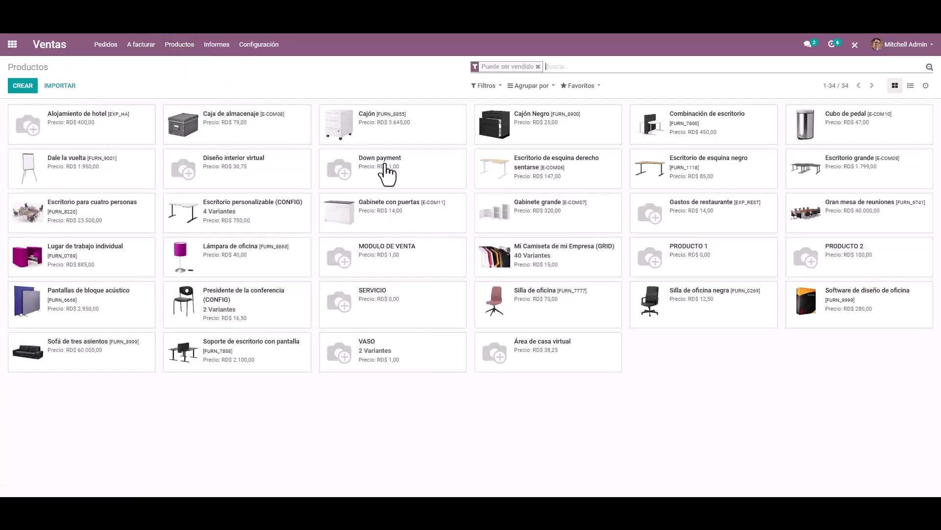
{"action": "left_click", "coordinate": [238, 140]}
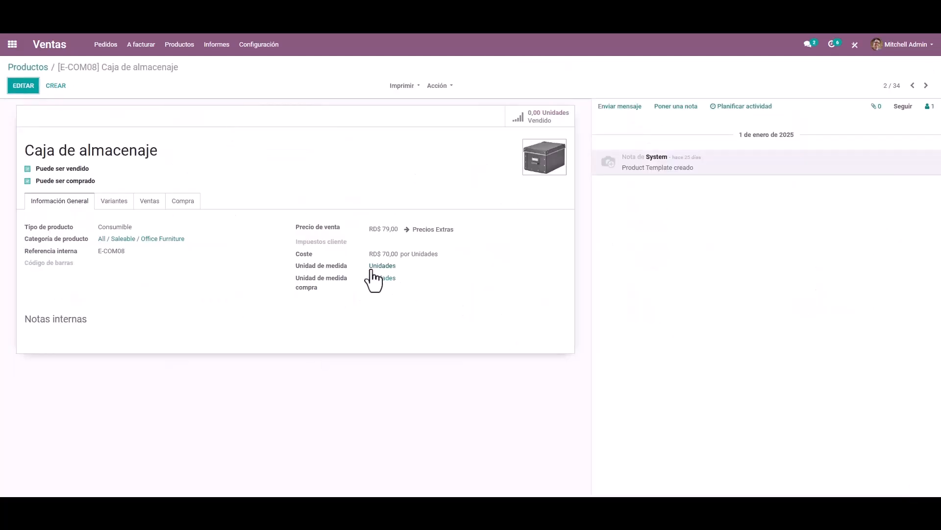
{"action": "left_click_drag", "start_coordinate": [296, 226], "coordinate": [305, 284]}
{"action": "left_click", "coordinate": [294, 266]}
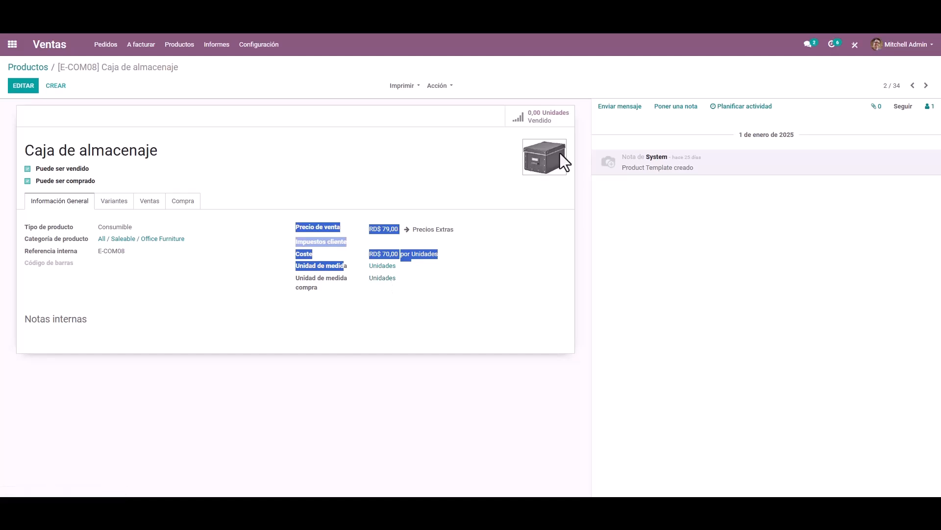
{"action": "left_click", "coordinate": [390, 313]}
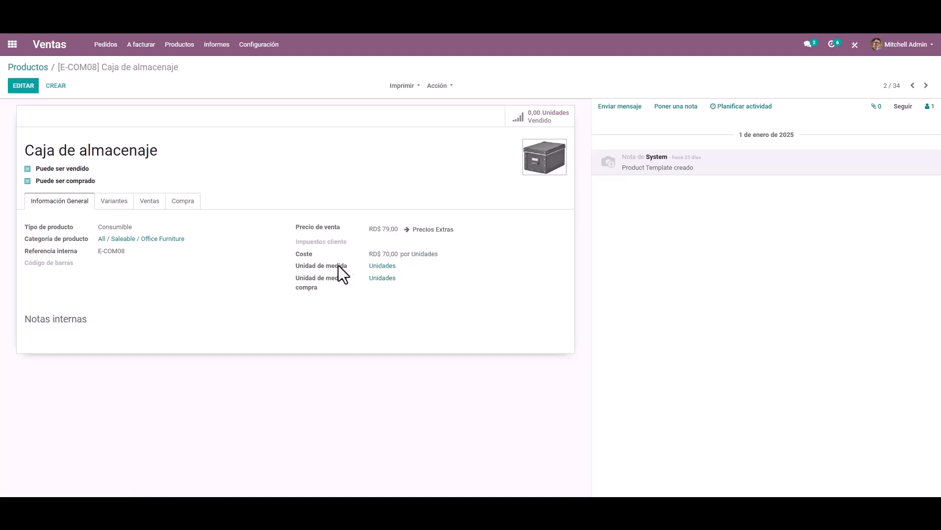
{"action": "left_click_drag", "start_coordinate": [295, 263], "coordinate": [353, 266]}
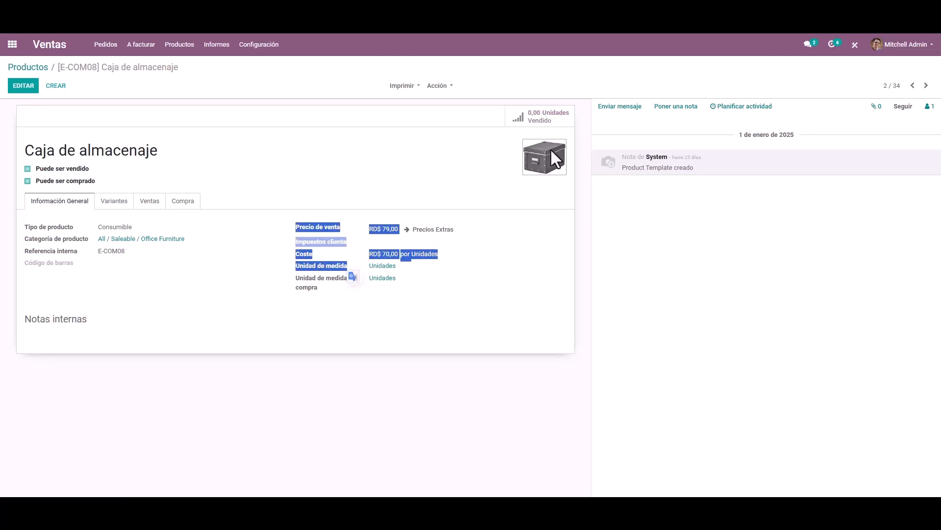
{"action": "left_click_drag", "start_coordinate": [293, 280], "coordinate": [322, 292]}
- Return to the list of units of measure and group it by Categoría
{"action": "left_click", "coordinate": [259, 52]}
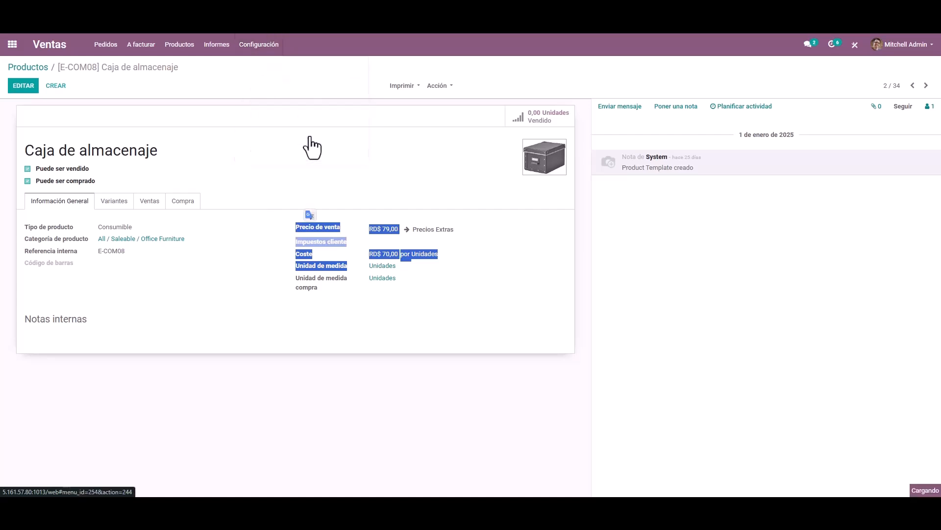
{"action": "left_click", "coordinate": [304, 139]}
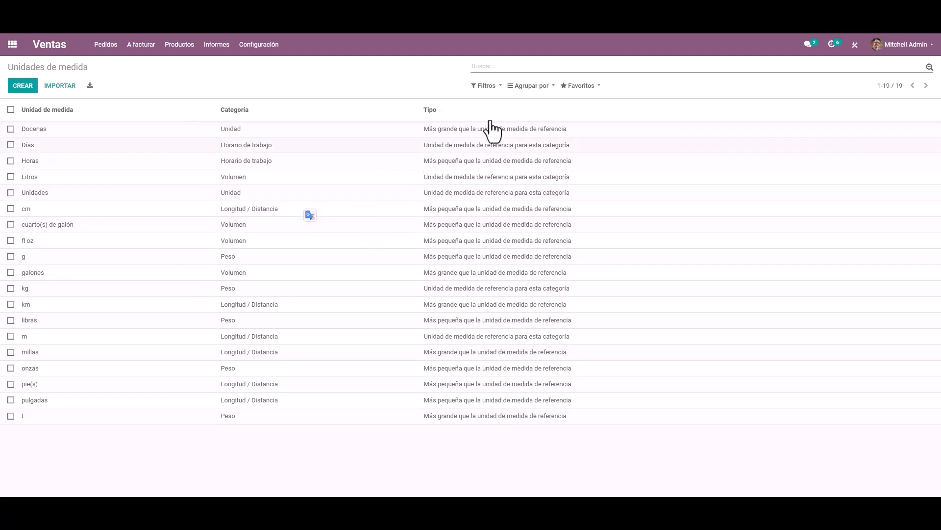
{"action": "left_click", "coordinate": [536, 87]}
{"action": "left_click", "coordinate": [541, 101]}
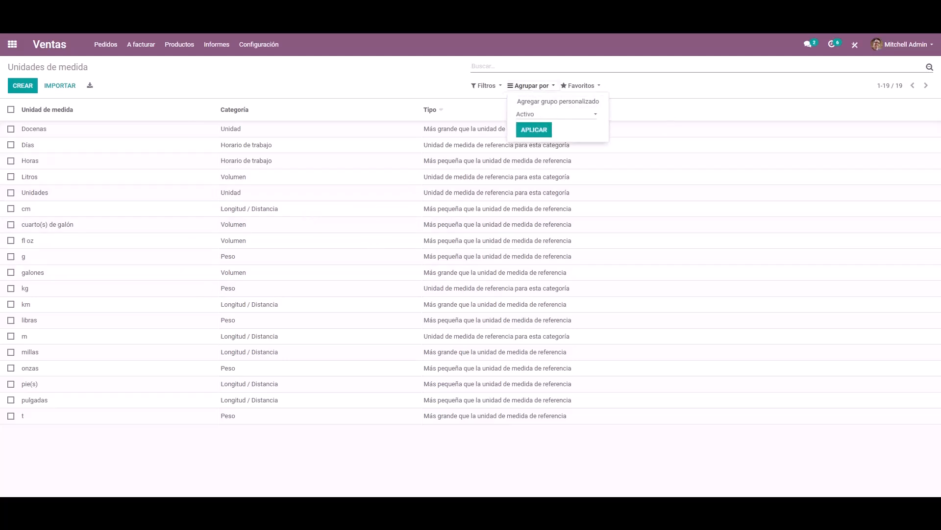
{"action": "left_click", "coordinate": [539, 132]}
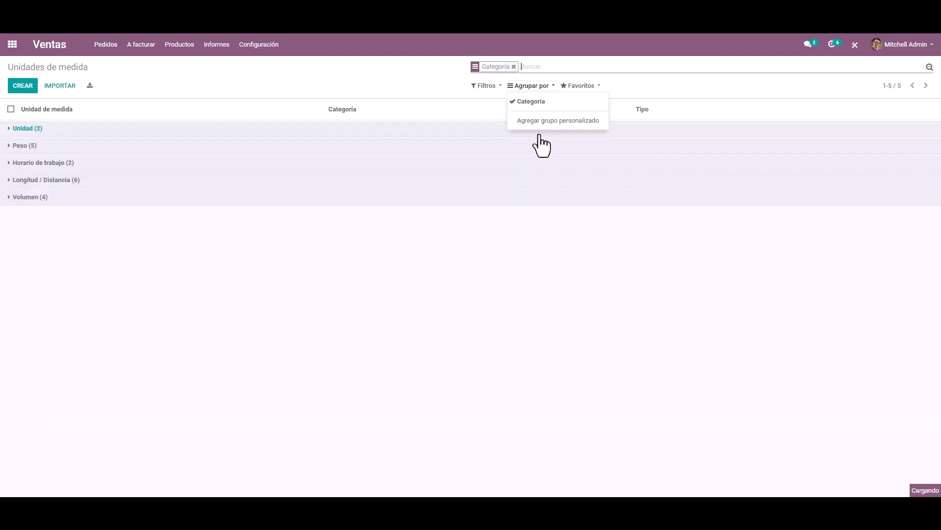
{"action": "left_click", "coordinate": [291, 319]}
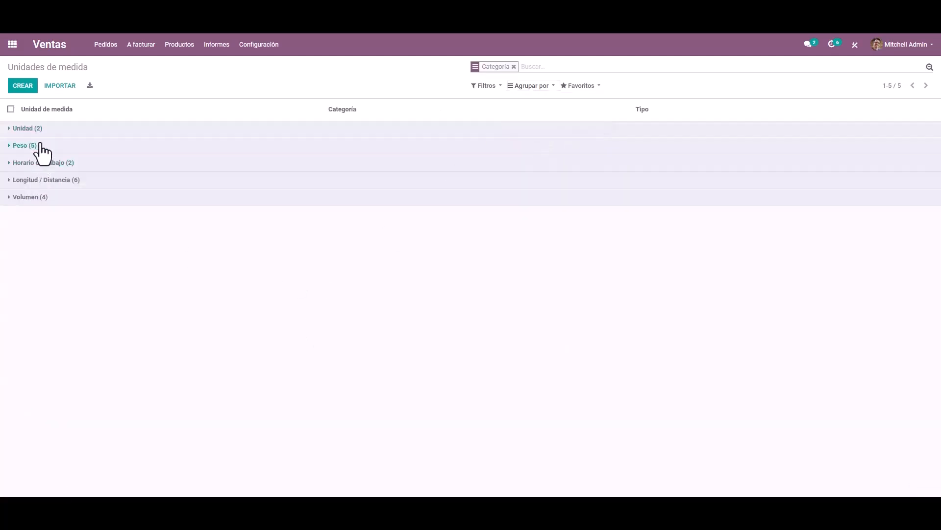
- Expand the Unidad, Peso, Horario de trabajo, Longitud / Distancia and Volumen groups to view their units
{"action": "left_click", "coordinate": [33, 129]}
{"action": "left_click", "coordinate": [49, 175]}
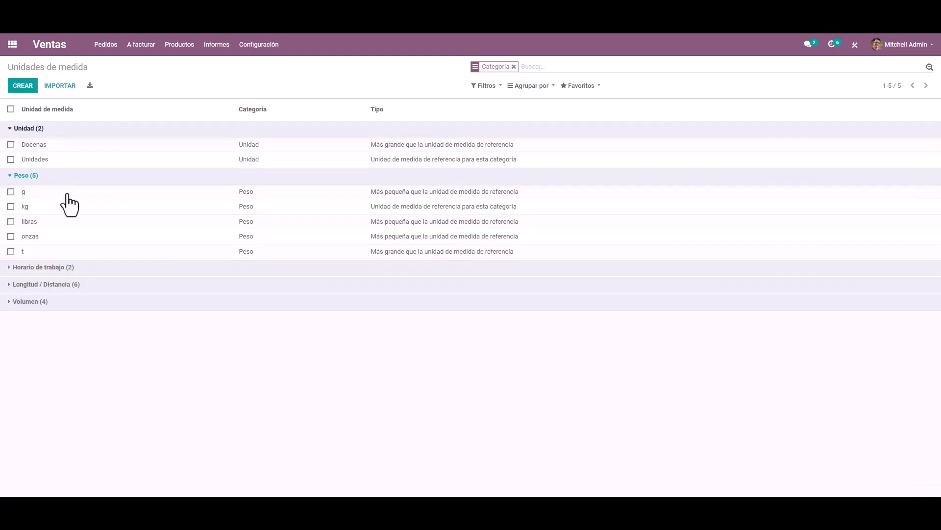
{"action": "left_click", "coordinate": [80, 268]}
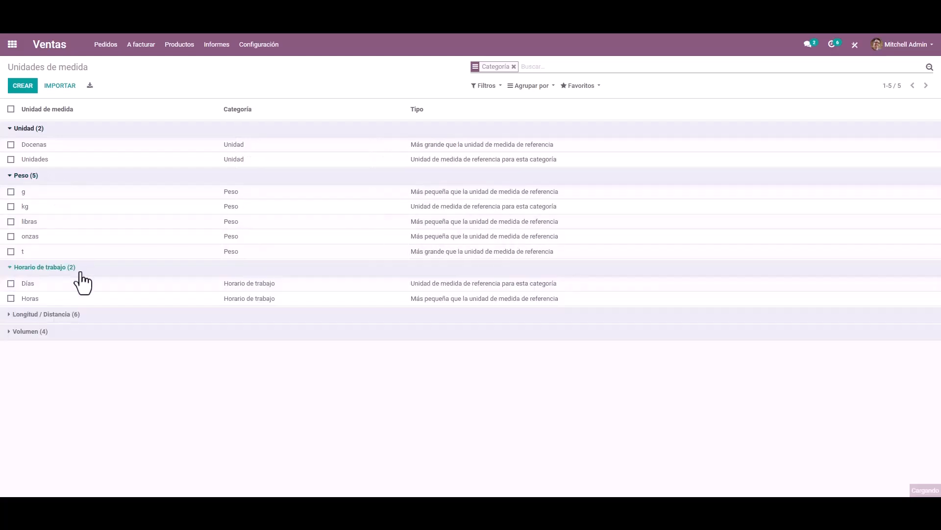
{"action": "left_click", "coordinate": [66, 316]}
{"action": "left_click", "coordinate": [72, 423]}
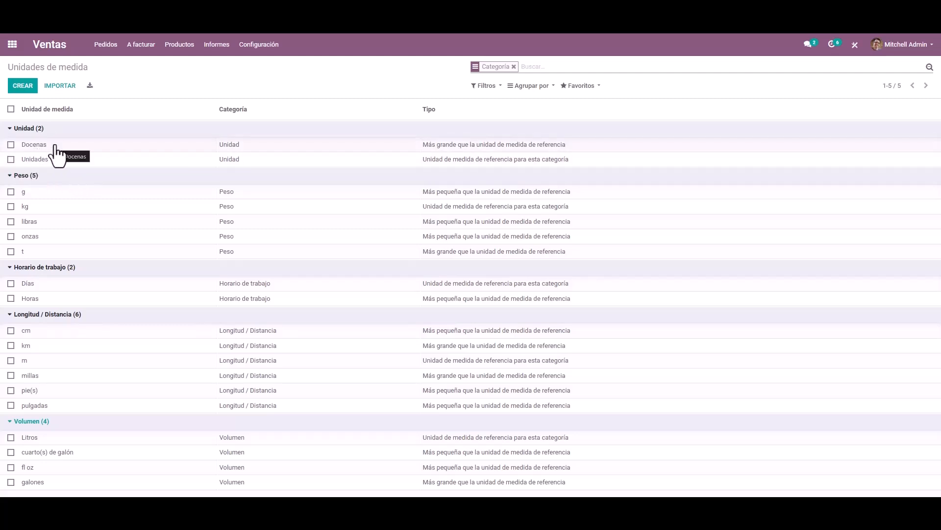
- View the Unidades unit record, return to the list and open the Docenas unit record
{"action": "left_click", "coordinate": [69, 159]}
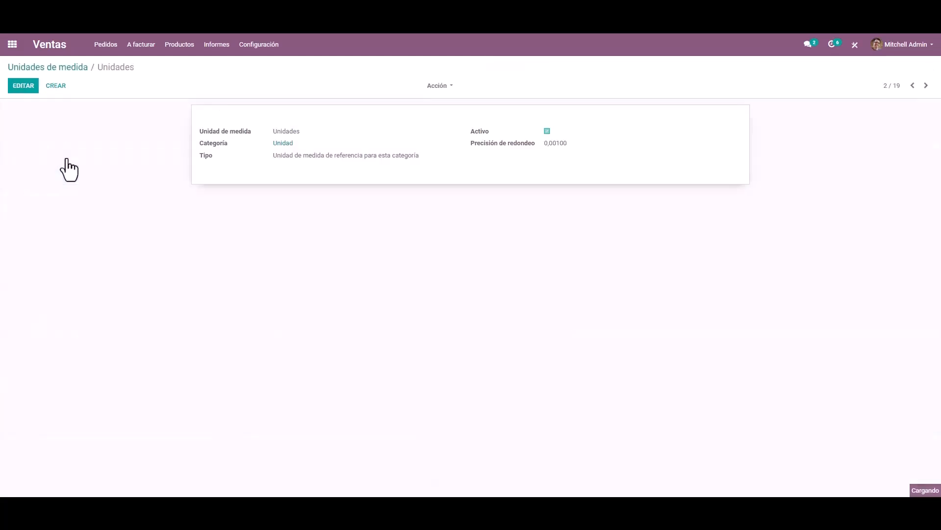
{"action": "left_click", "coordinate": [73, 67]}
{"action": "left_click", "coordinate": [49, 146]}
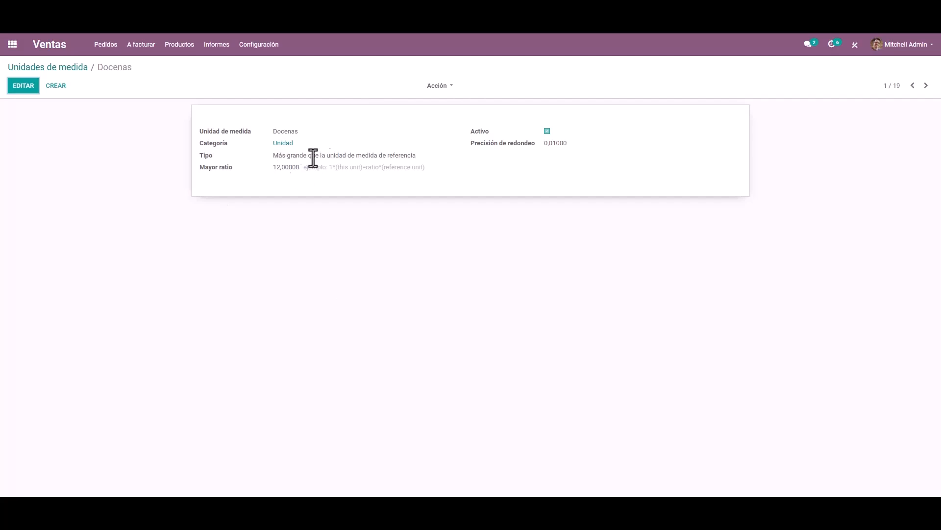
- Try the reference, smaller and larger Tipo options on the Docenas unit, and discard the changes
{"action": "left_click", "coordinate": [31, 87]}
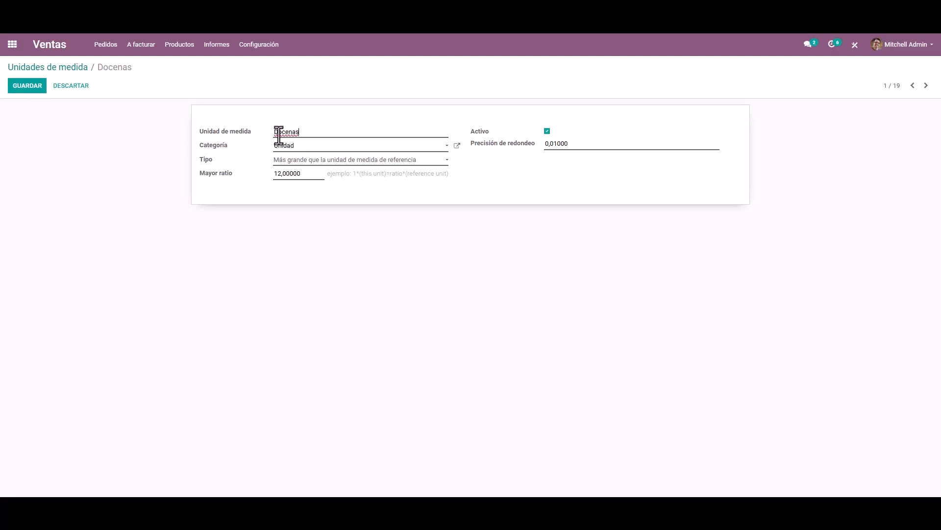
{"action": "left_click_drag", "start_coordinate": [300, 131], "coordinate": [269, 130]}
{"action": "left_click", "coordinate": [290, 173]}
{"action": "left_click", "coordinate": [345, 179]}
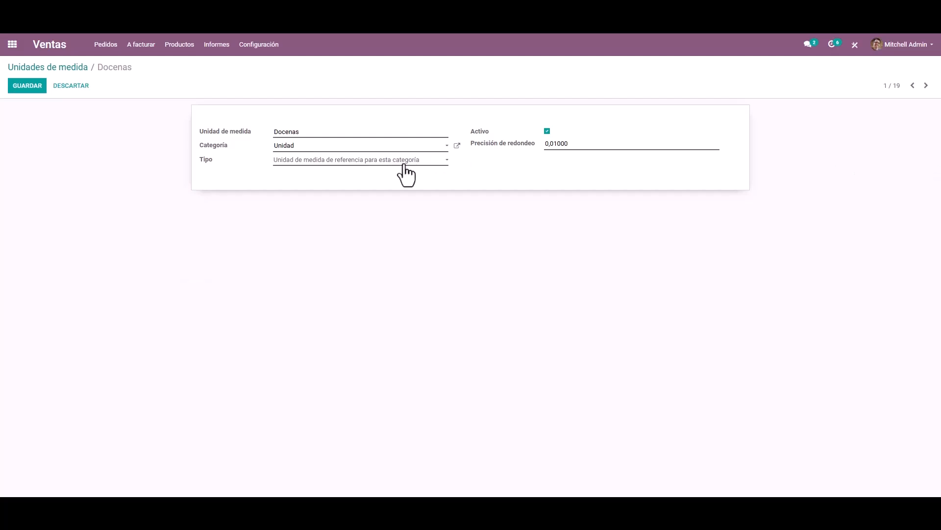
{"action": "left_click", "coordinate": [380, 192]}
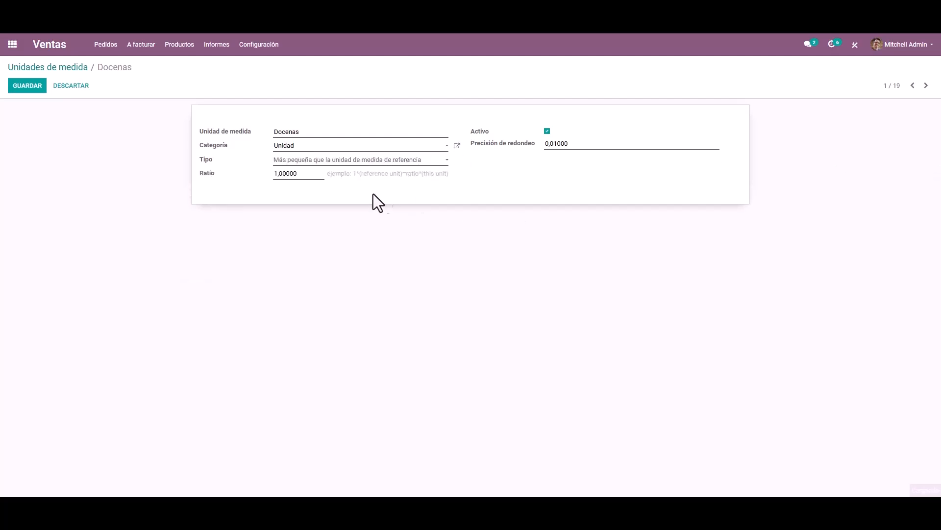
{"action": "double_click", "coordinate": [301, 131]}
{"action": "left_click", "coordinate": [293, 161]}
{"action": "left_click", "coordinate": [310, 173]}
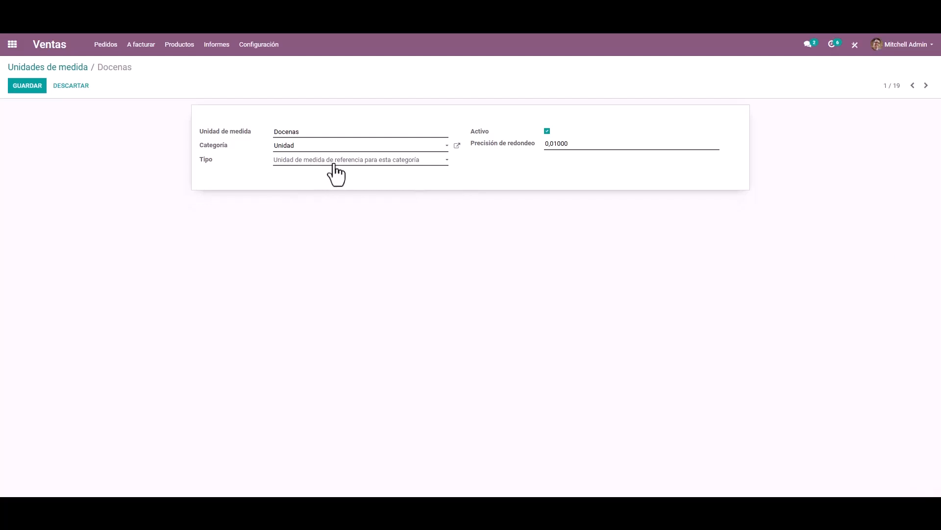
{"action": "left_click", "coordinate": [304, 170]}
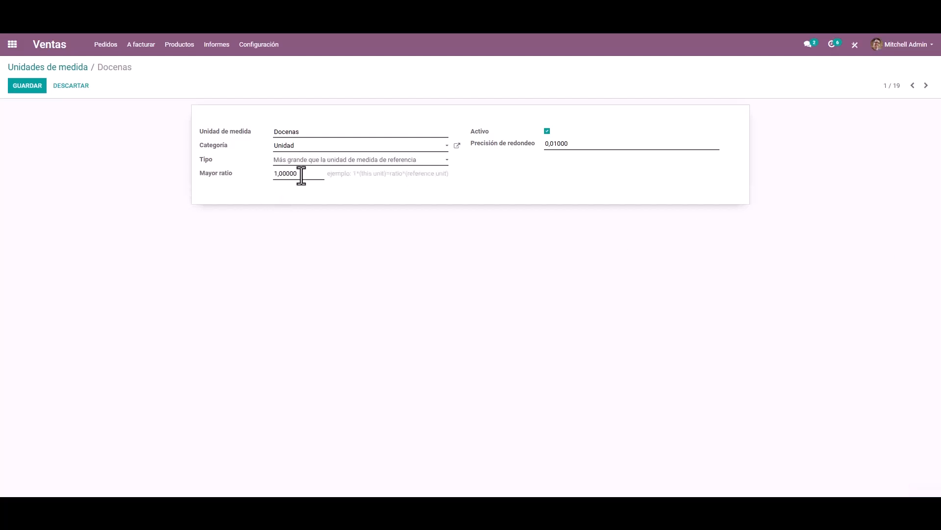
{"action": "left_click", "coordinate": [79, 91]}
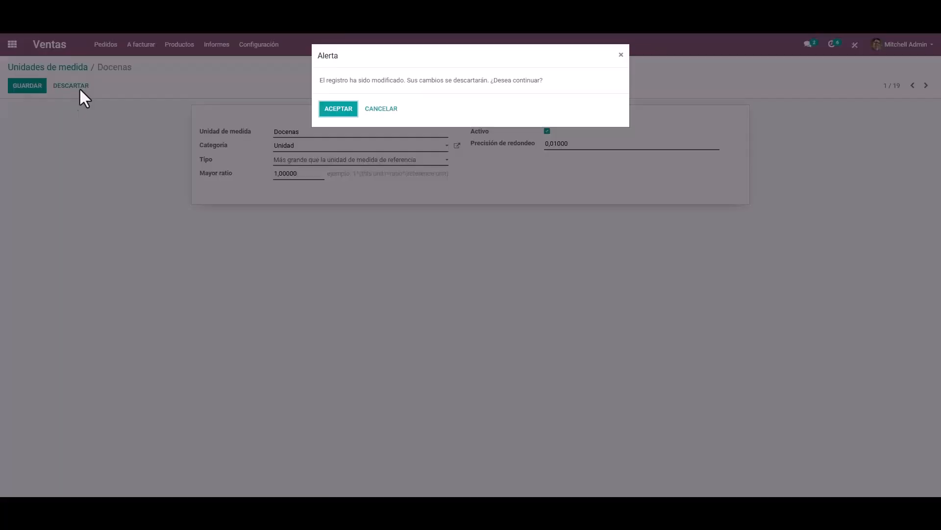
{"action": "left_click", "coordinate": [341, 112]}
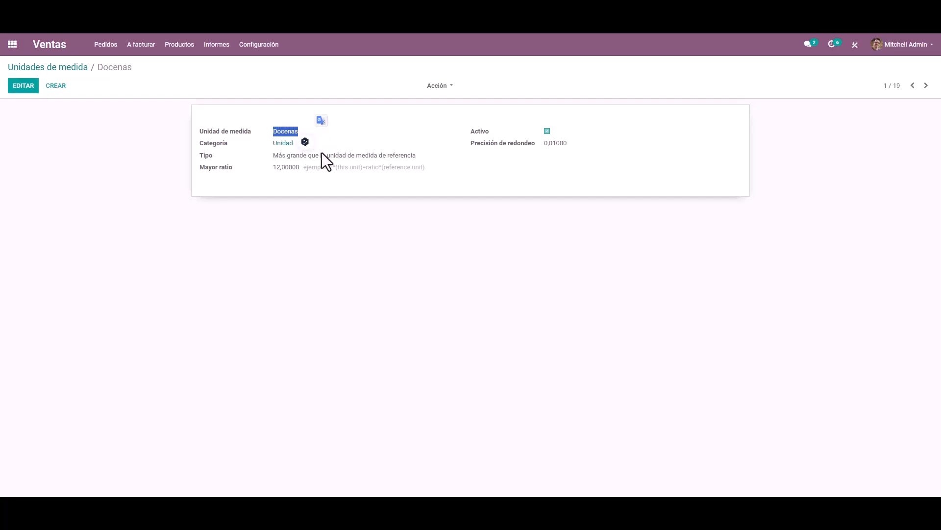
- Examine the type and the larger ratio of the Docenas unit
{"action": "left_click_drag", "start_coordinate": [272, 156], "coordinate": [333, 155]}
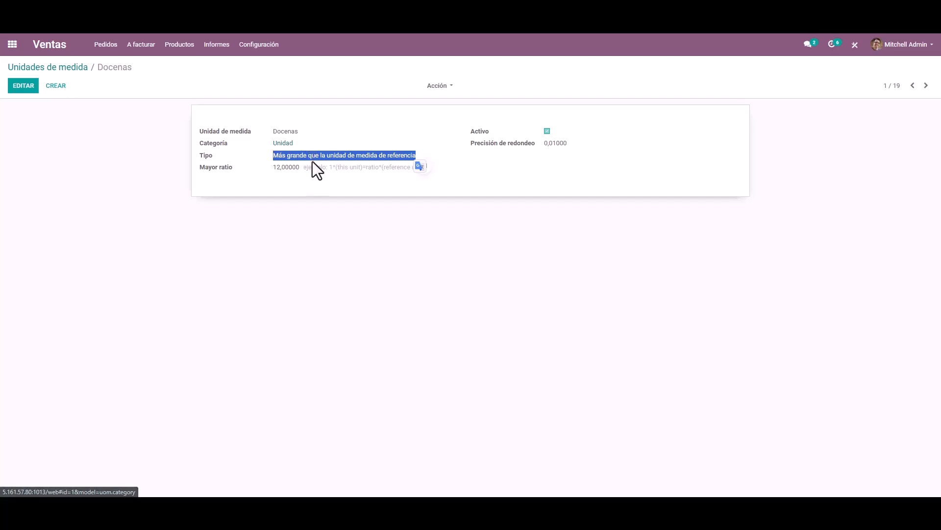
{"action": "left_click_drag", "start_coordinate": [273, 168], "coordinate": [302, 172]}
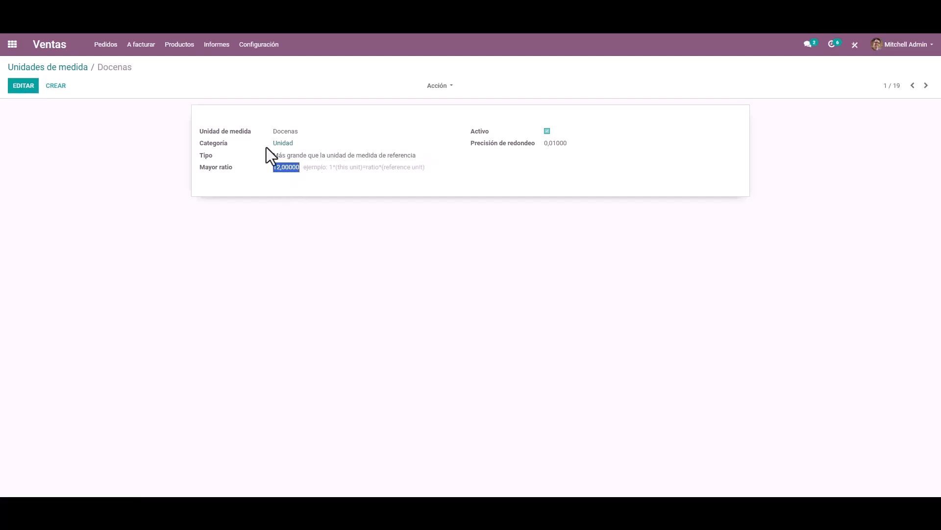
{"action": "left_click_drag", "start_coordinate": [273, 132], "coordinate": [278, 132]}
{"action": "left_click_drag", "start_coordinate": [273, 171], "coordinate": [296, 170]}
- Set the purchase unit of measure of the product Caja de almacenaje to Docenas and save the product
{"action": "left_click", "coordinate": [180, 44]}
{"action": "left_click", "coordinate": [205, 66]}
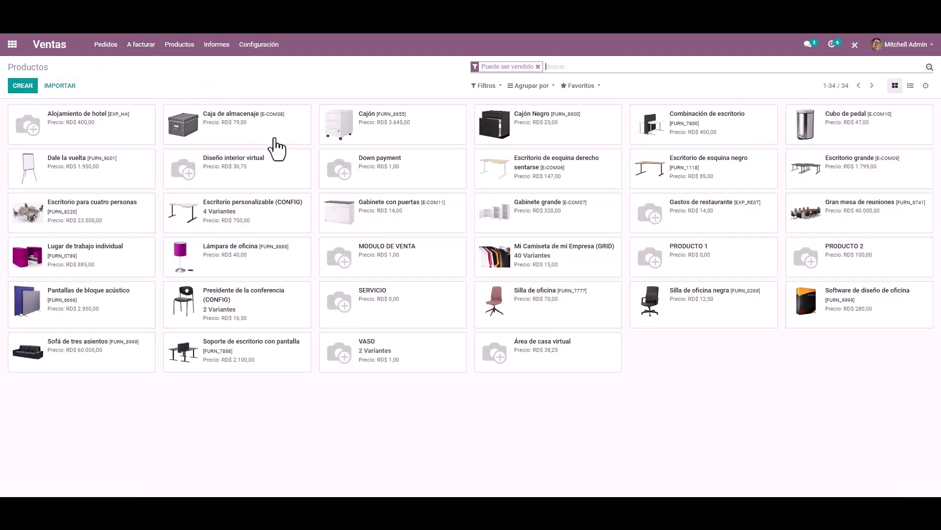
{"action": "left_click", "coordinate": [240, 126]}
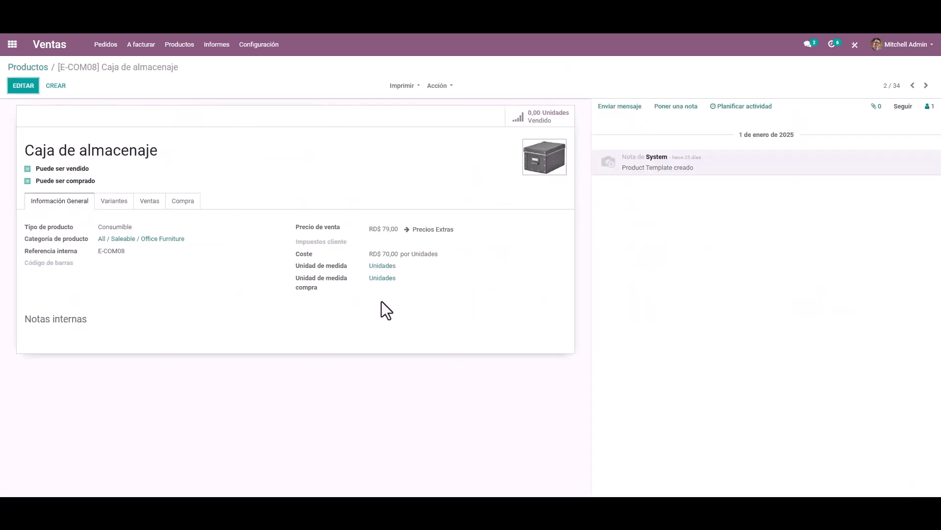
{"action": "left_click", "coordinate": [24, 86]}
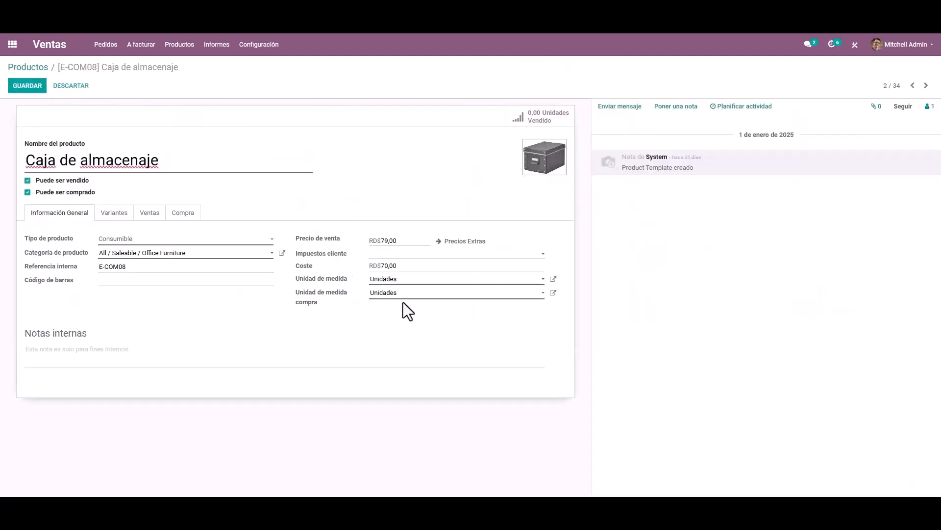
{"action": "left_click", "coordinate": [415, 296]}
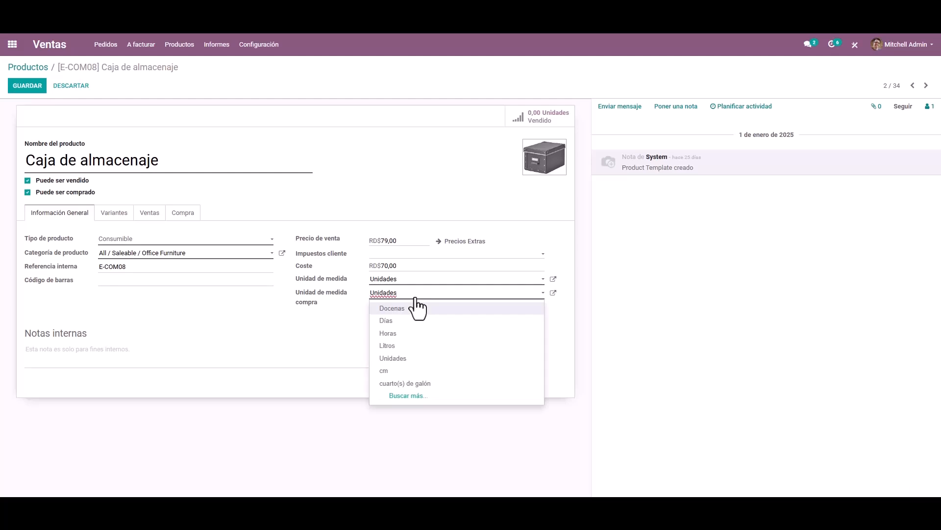
{"action": "left_click", "coordinate": [414, 308]}
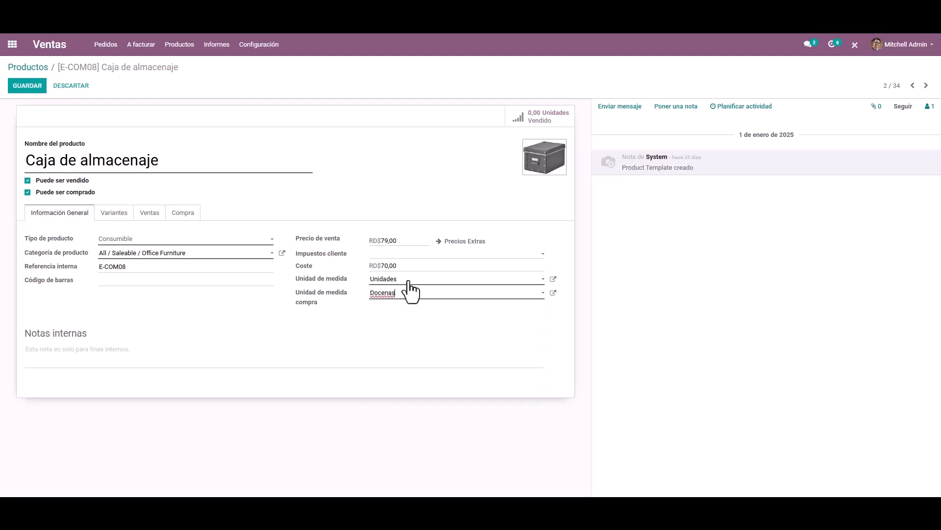
{"action": "left_click", "coordinate": [24, 87]}
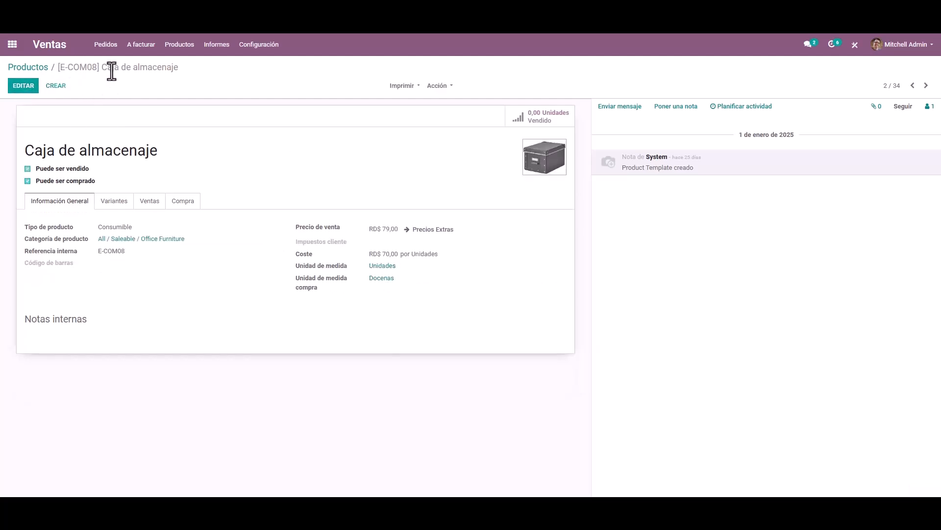
- Create a new quotation for the customer ADL ACADEMY and add the product Caja de almacenaje as an order line
{"action": "left_click", "coordinate": [109, 54]}
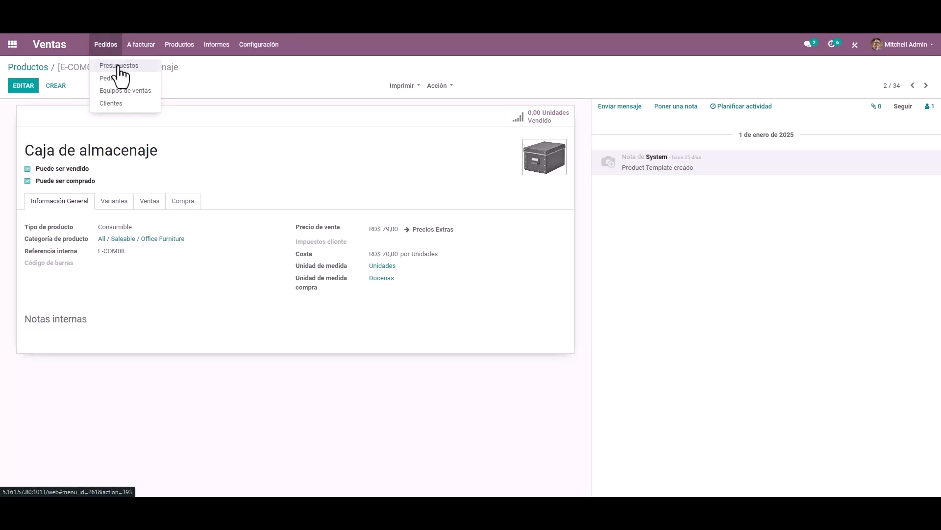
{"action": "left_click", "coordinate": [114, 66]}
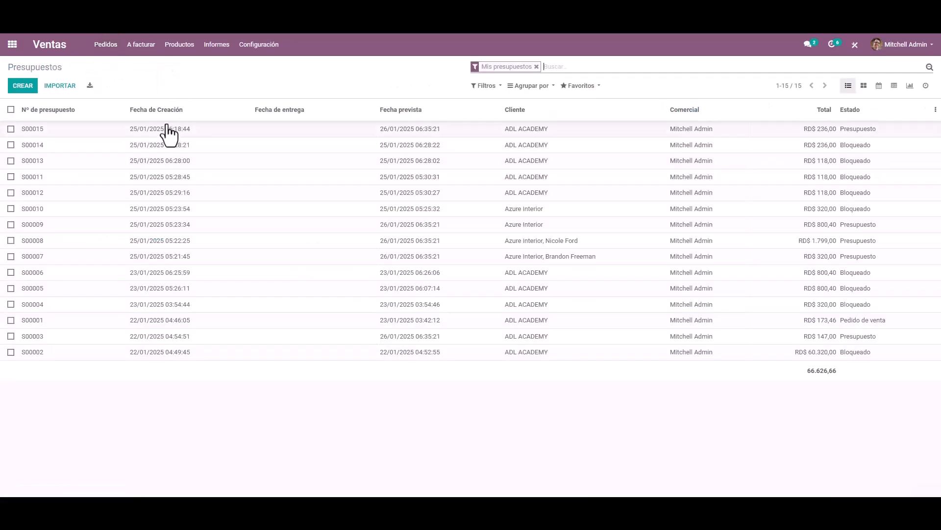
{"action": "left_click", "coordinate": [24, 85]}
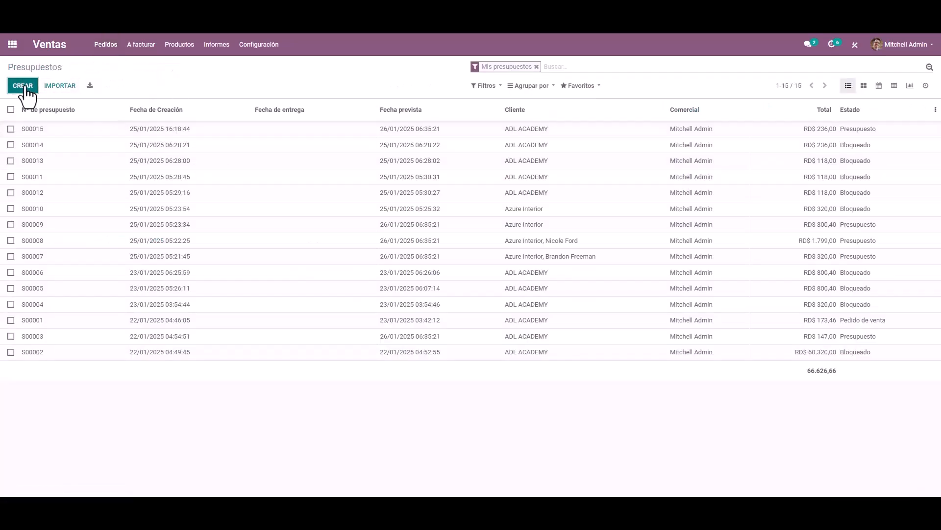
{"action": "left_click", "coordinate": [134, 197]}
{"action": "left_click", "coordinate": [136, 211]}
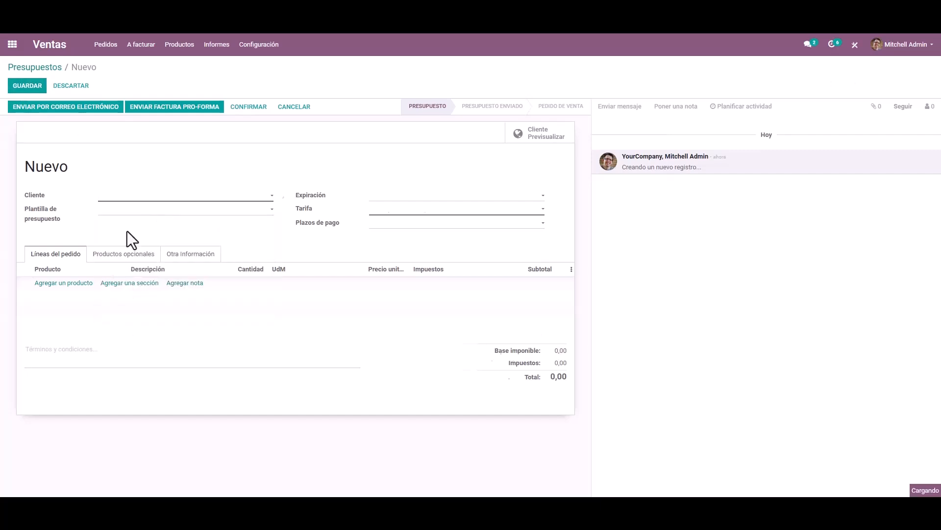
{"action": "left_click", "coordinate": [72, 284]}
{"action": "left_click", "coordinate": [92, 314]}
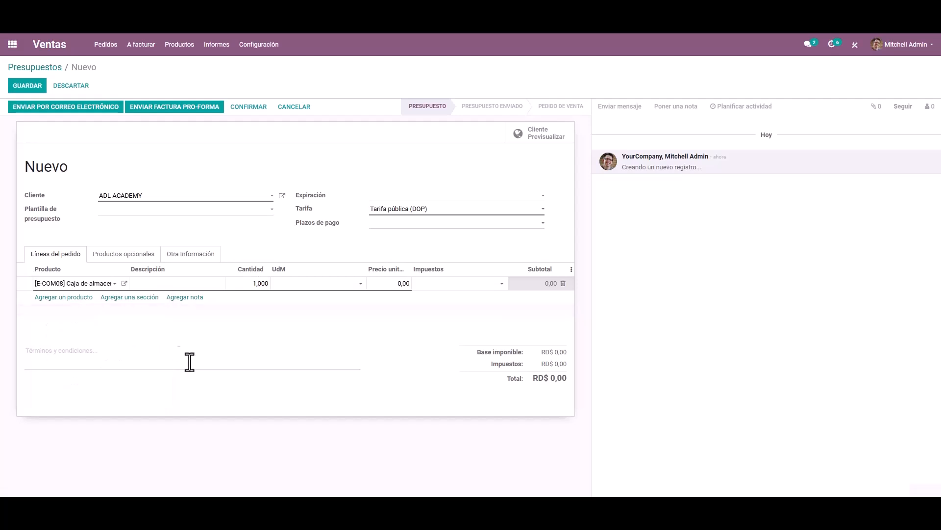
- Switch the order line's unit of measure between Docenas and Unidades to compare the prices, ending on Unidades
{"action": "left_click", "coordinate": [287, 285]}
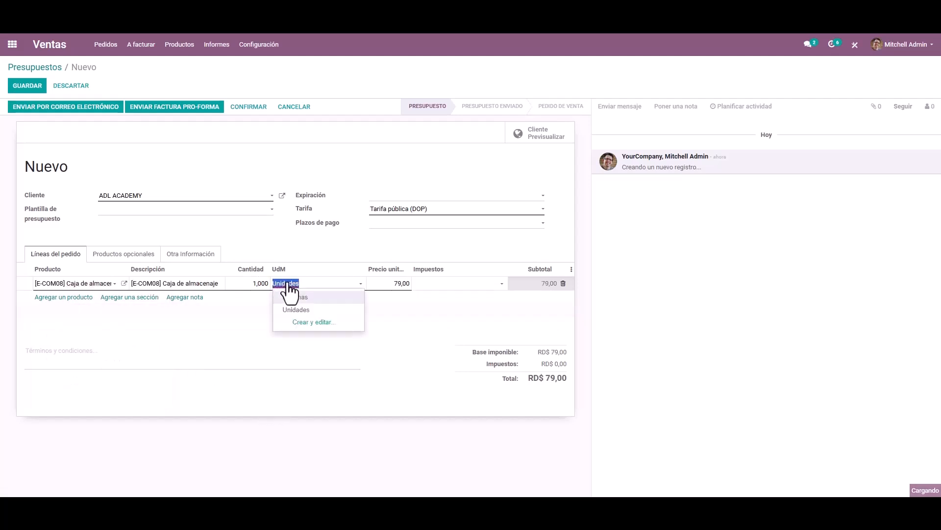
{"action": "left_click", "coordinate": [300, 298]}
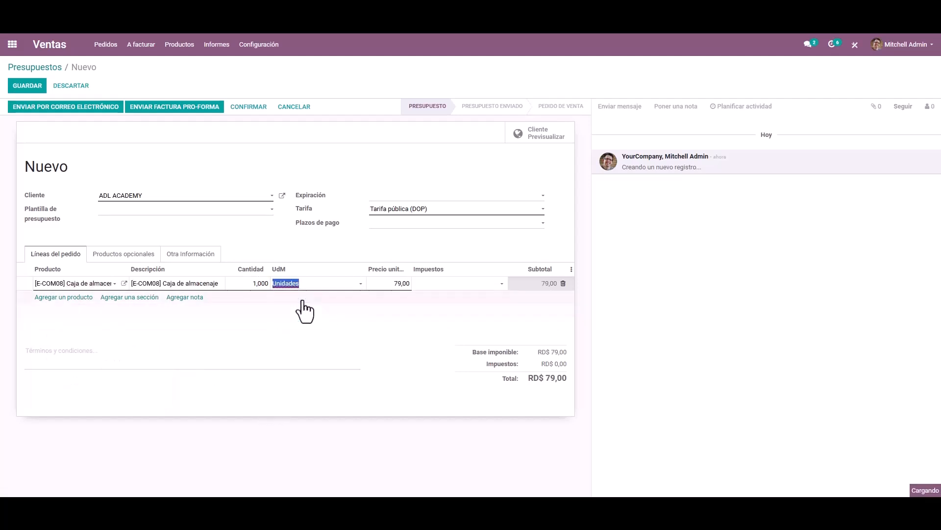
{"action": "left_click", "coordinate": [298, 285]}
{"action": "left_click", "coordinate": [301, 310]}
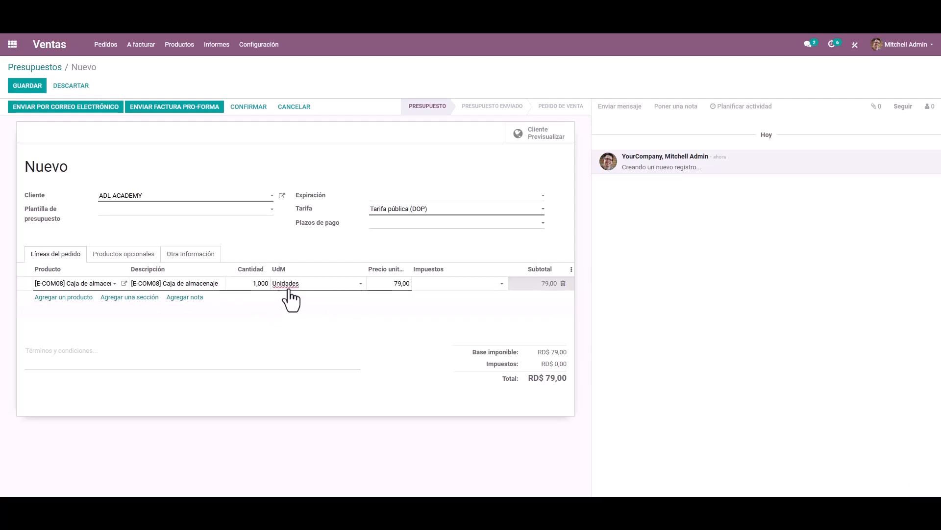
{"action": "left_click", "coordinate": [310, 288]}
{"action": "left_click", "coordinate": [307, 297]}
{"action": "left_click", "coordinate": [322, 287]}
{"action": "left_click", "coordinate": [316, 312]}
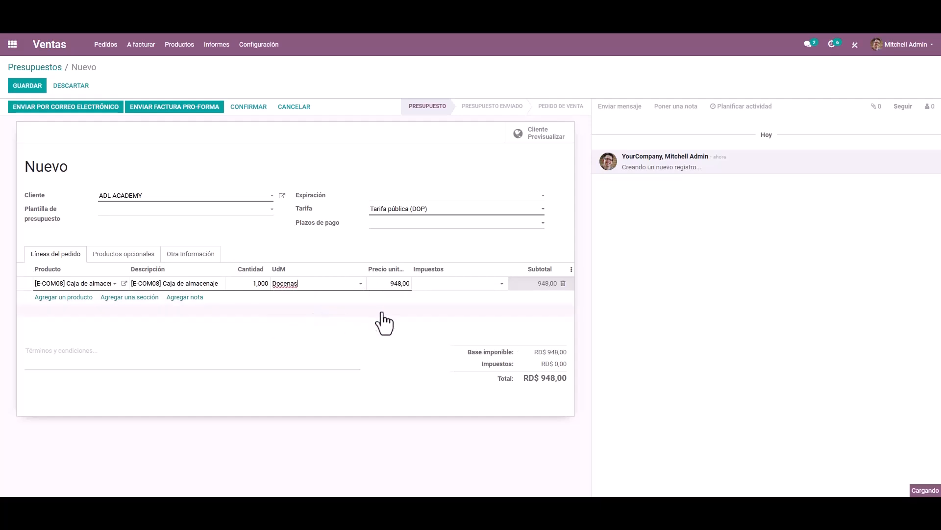
- Switch to Calculator, place it beside the quotation, and multiply 79 by 12
{"action": "key", "text": "super"}
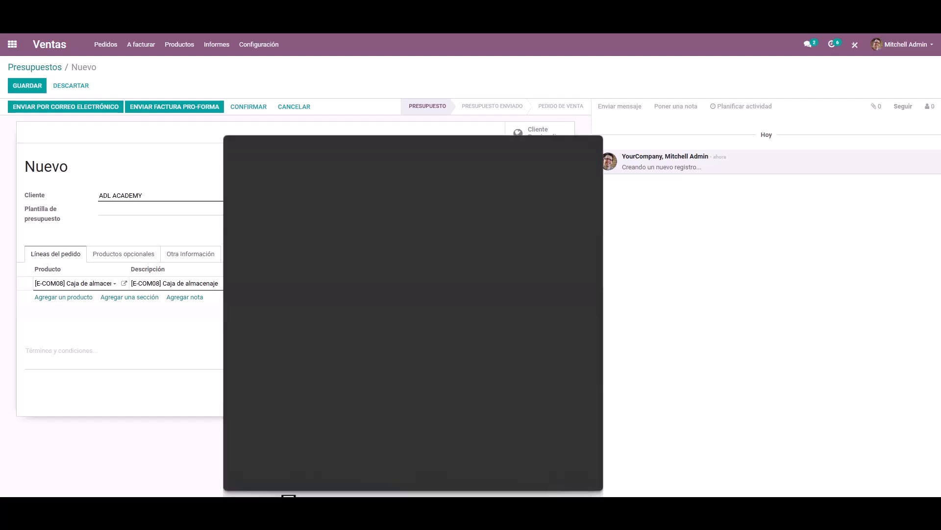
{"action": "type", "text": "caj"}
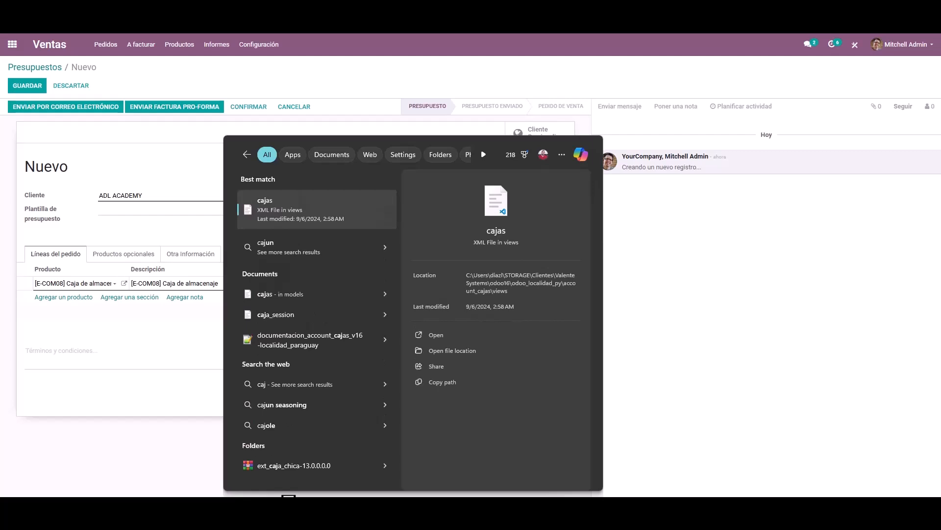
{"action": "key", "text": "BackSpace"}
{"action": "key", "text": "BackSpace"}
{"action": "key", "text": "Escape"}
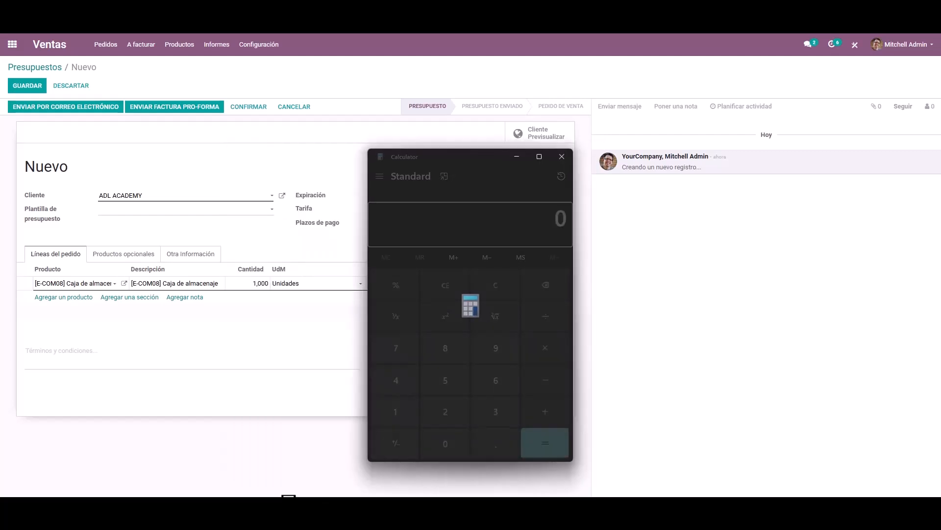
{"action": "left_click_drag", "start_coordinate": [438, 156], "coordinate": [658, 148]}
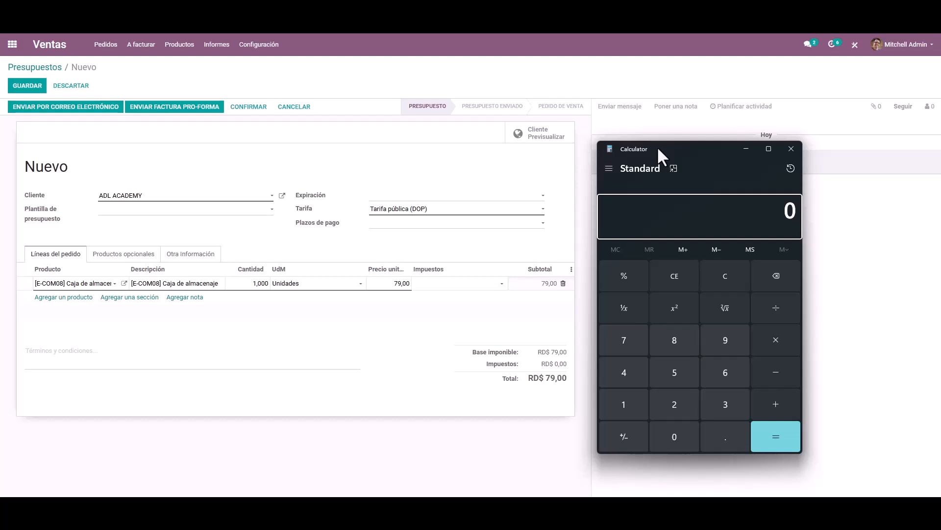
{"action": "type", "text": "79*12"}
{"action": "key", "text": "Return"}
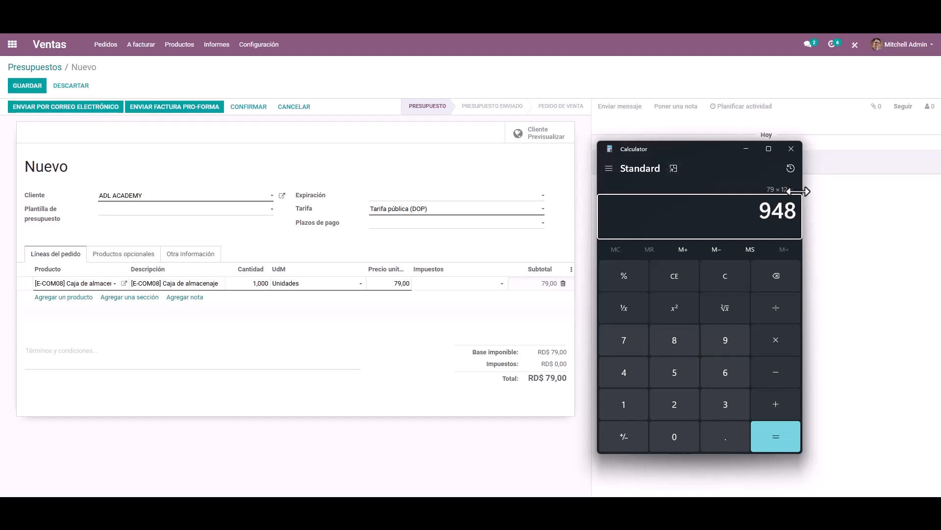
- Return to the quotation and set the Caja de almacenaje line's unit of measure to Docenas
{"action": "left_click", "coordinate": [303, 286]}
{"action": "double_click", "coordinate": [303, 287]}
{"action": "left_click", "coordinate": [313, 297]}
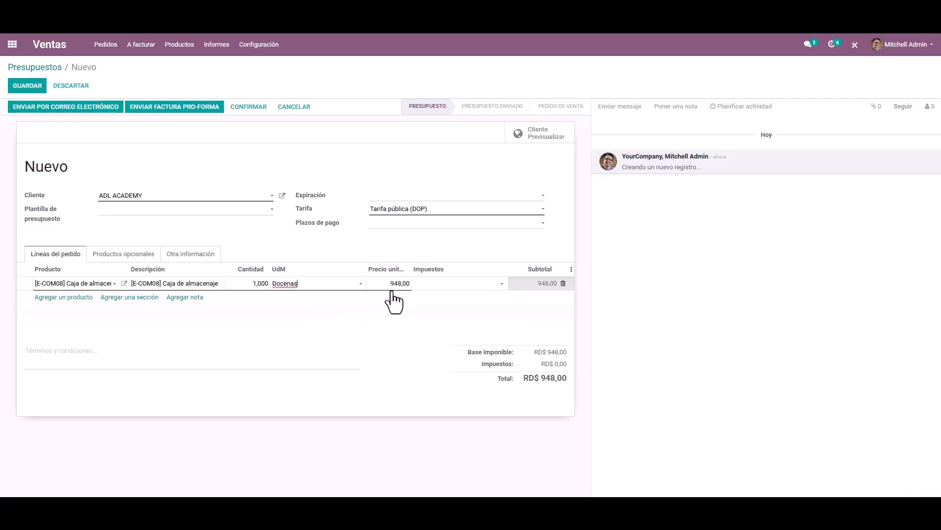
- Leave the unsaved quotation for the units of measure list, accepting that its changes are discarded
{"action": "left_click", "coordinate": [247, 46]}
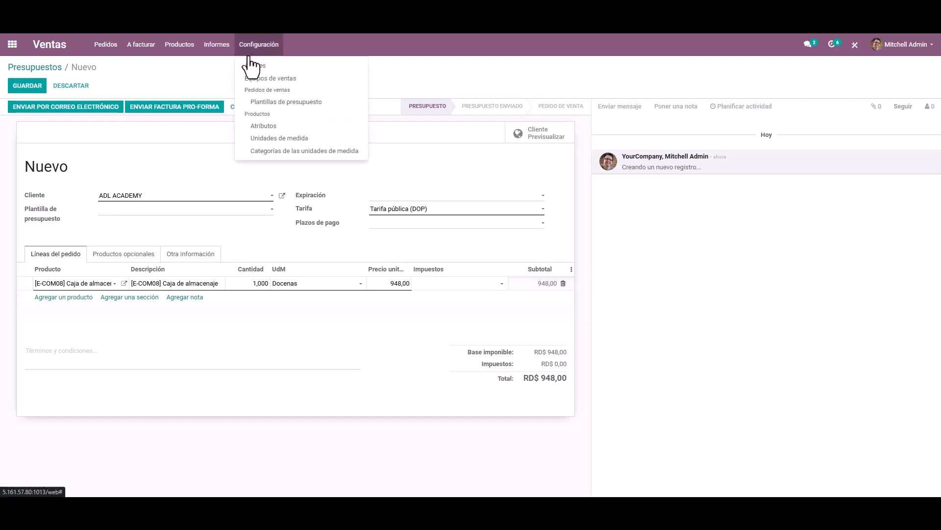
{"action": "left_click", "coordinate": [273, 139]}
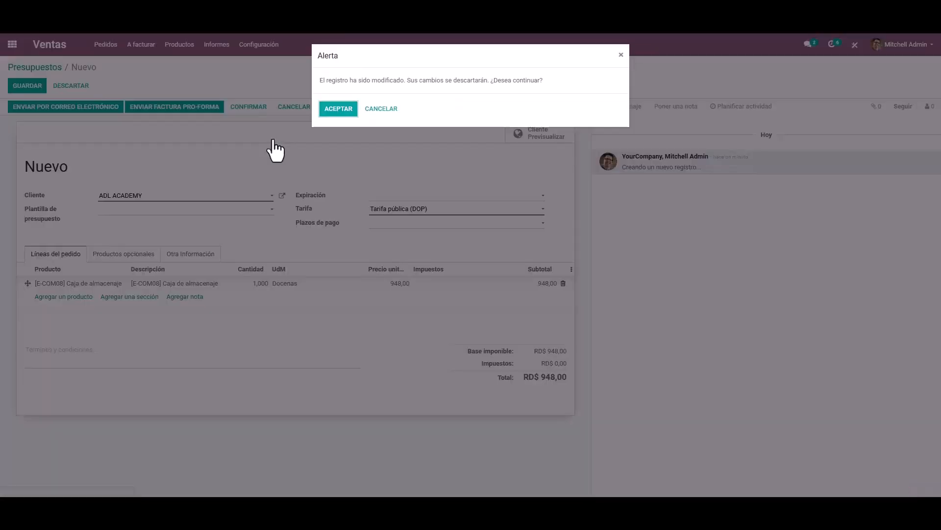
{"action": "left_click", "coordinate": [337, 107]}
- Create and save the unit Caja de 24 Unidades in category Unidad, type Más grande que la unidad de medida de referencia, ratio 24
{"action": "left_click", "coordinate": [24, 87]}
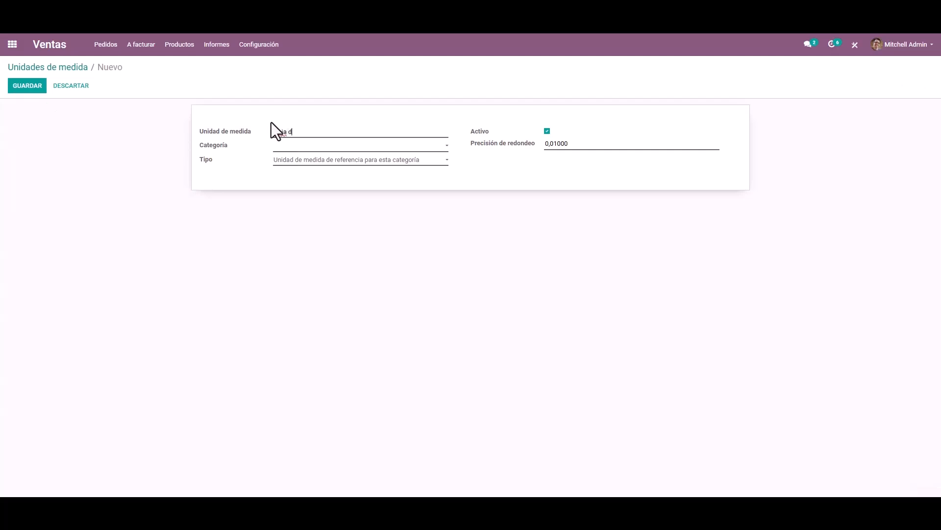
{"action": "type", "text": "Caja de 24 Unidades"}
{"action": "left_click", "coordinate": [309, 148]}
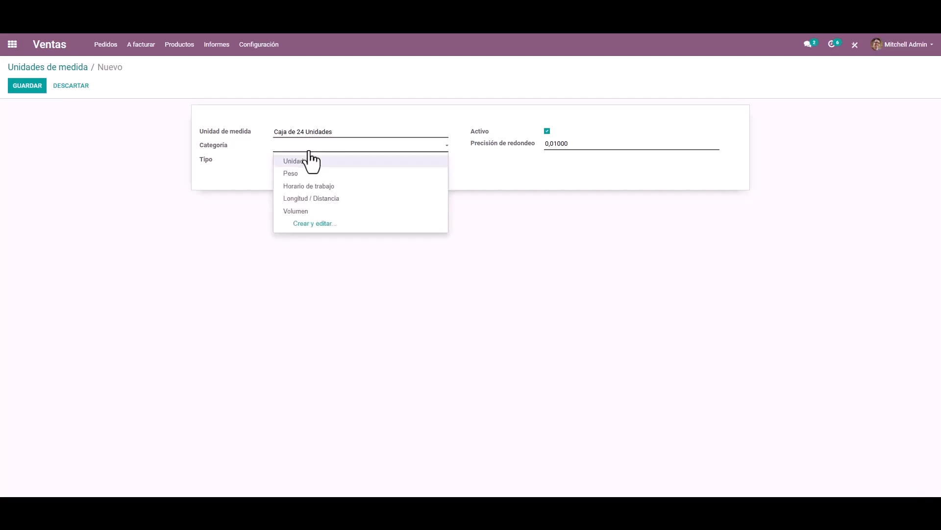
{"action": "left_click", "coordinate": [308, 162]}
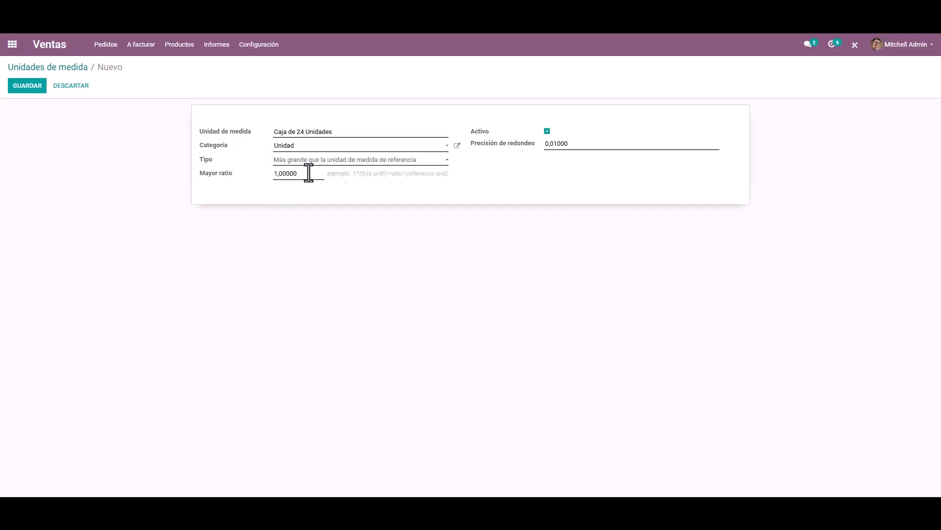
{"action": "left_click_drag", "start_coordinate": [302, 174], "coordinate": [205, 176]}
{"action": "type", "text": "24"}
{"action": "left_click", "coordinate": [35, 90]}
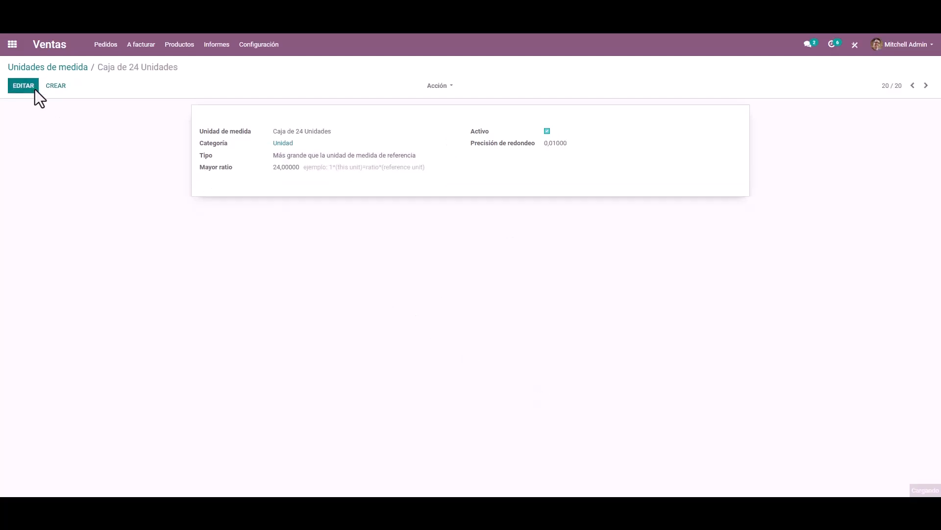
- Set the purchase unit of measure of the product Caja de almacenaje to Caja de 24 Unidades and save the product
{"action": "left_click", "coordinate": [179, 45]}
{"action": "left_click", "coordinate": [185, 64]}
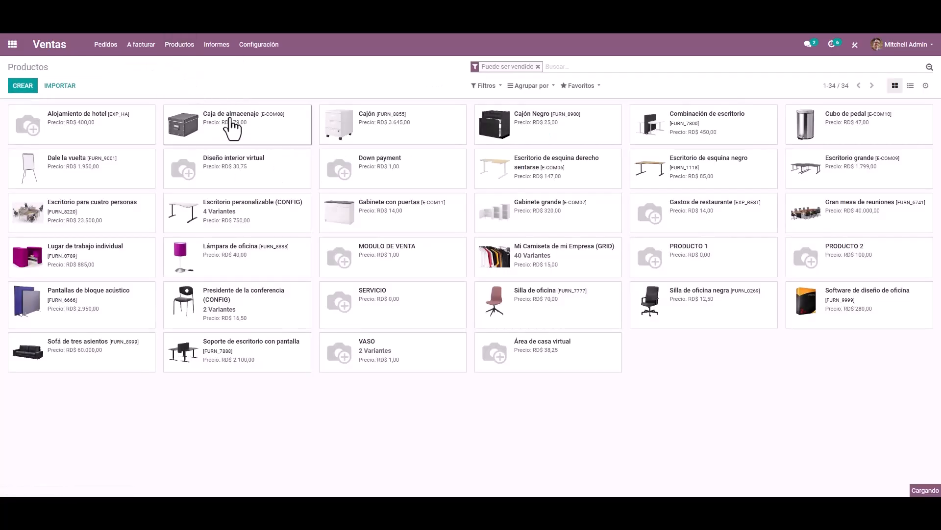
{"action": "left_click", "coordinate": [226, 125]}
{"action": "left_click", "coordinate": [20, 86]}
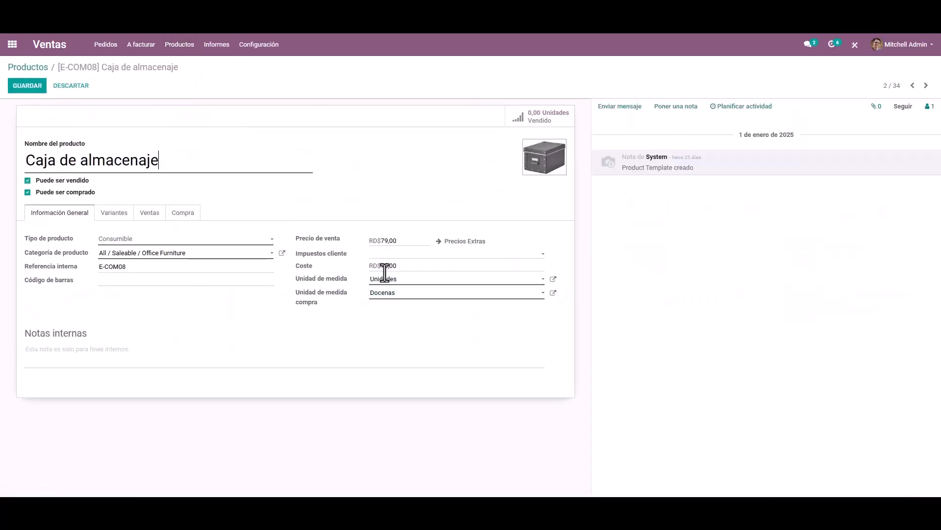
{"action": "left_click", "coordinate": [419, 294]}
{"action": "left_click", "coordinate": [400, 308]}
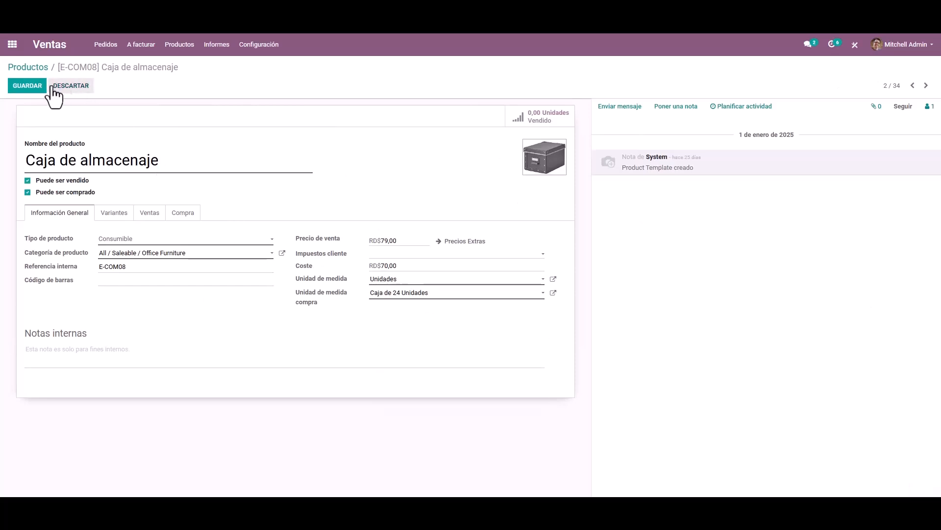
{"action": "left_click", "coordinate": [39, 85]}
- Start a new quotation and set its customer to ADL ACADEMY
{"action": "left_click", "coordinate": [114, 46]}
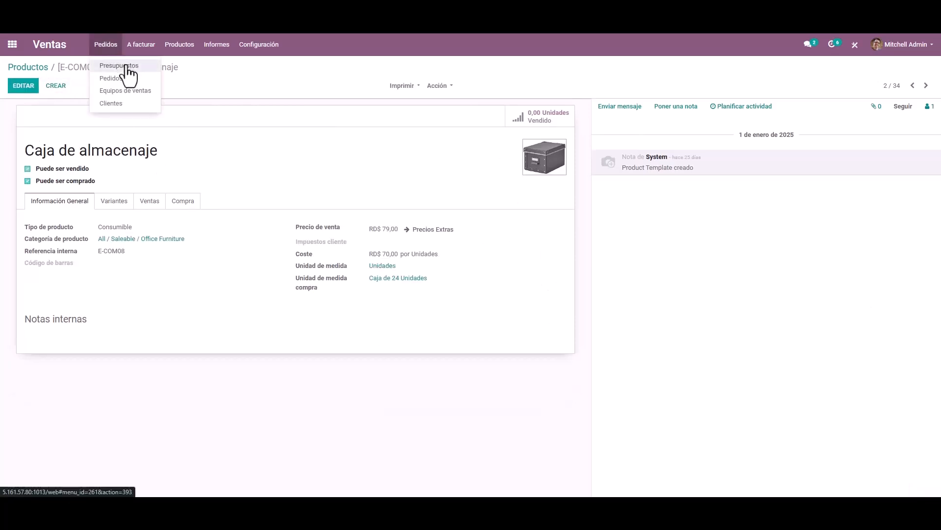
{"action": "left_click", "coordinate": [125, 66]}
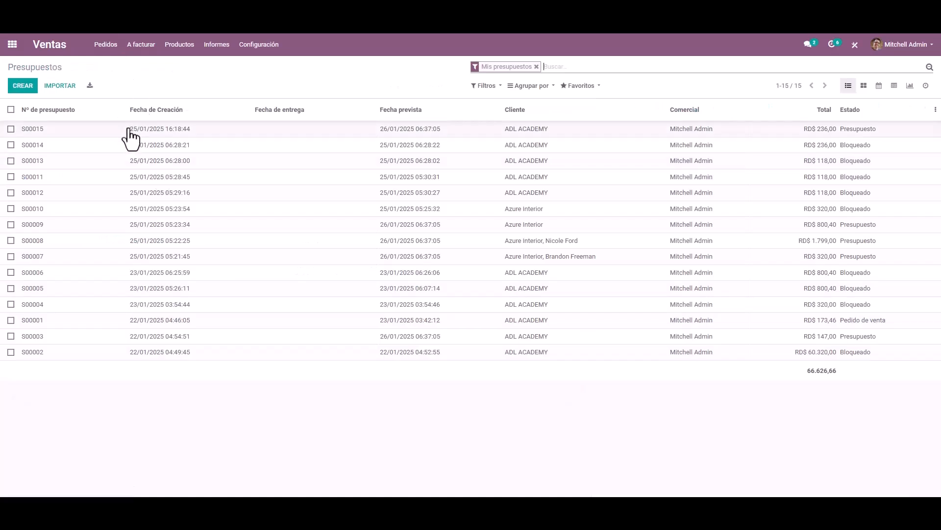
{"action": "left_click", "coordinate": [128, 132]}
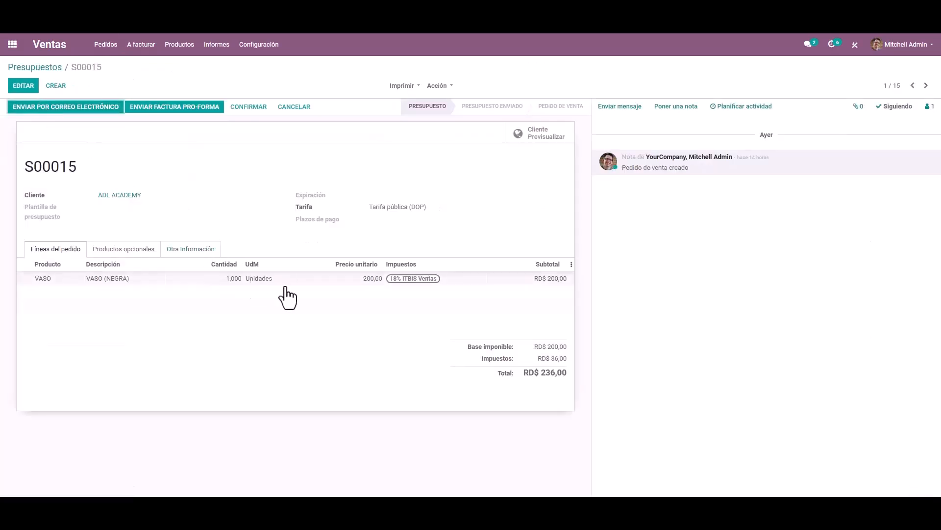
{"action": "left_click", "coordinate": [59, 85]}
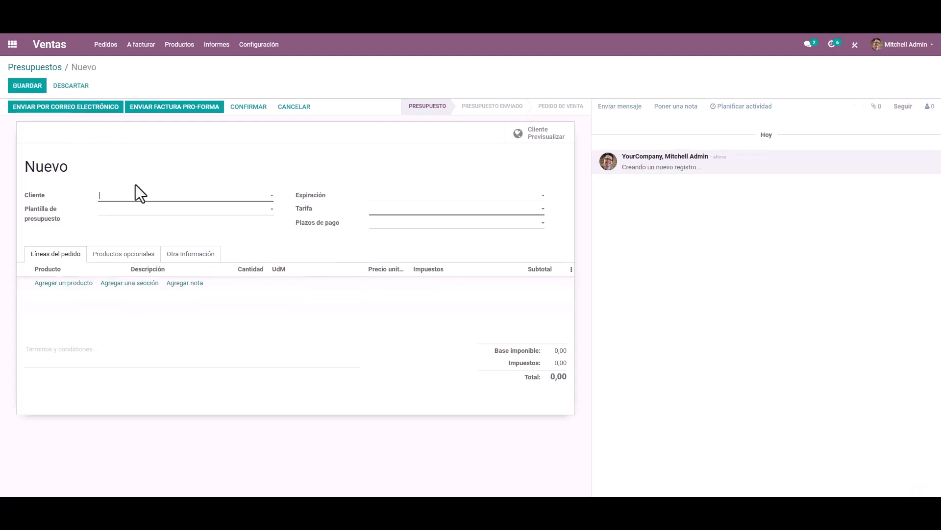
{"action": "left_click", "coordinate": [141, 196]}
{"action": "left_click", "coordinate": [147, 211]}
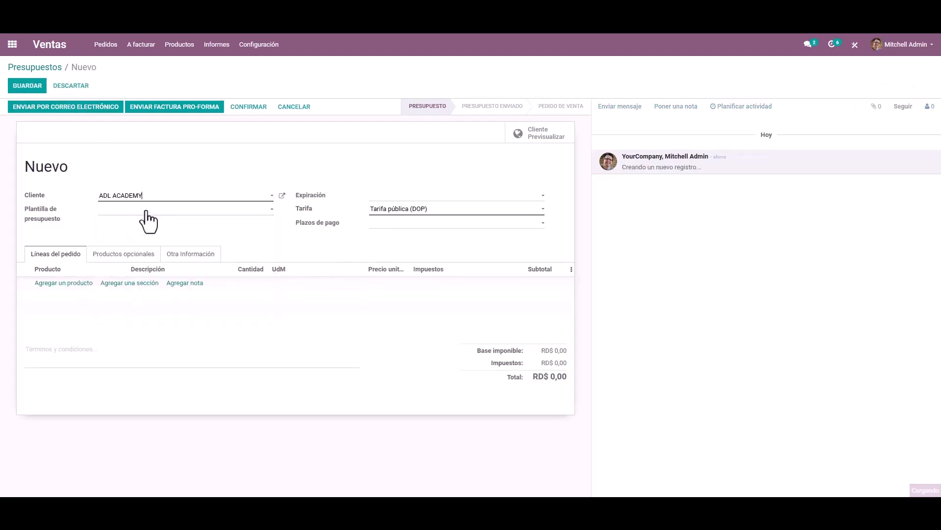
- Add the product Caja de almacenaje to the quotation and set the line's unit of measure to Caja de 24 Unidades
{"action": "left_click", "coordinate": [87, 283]}
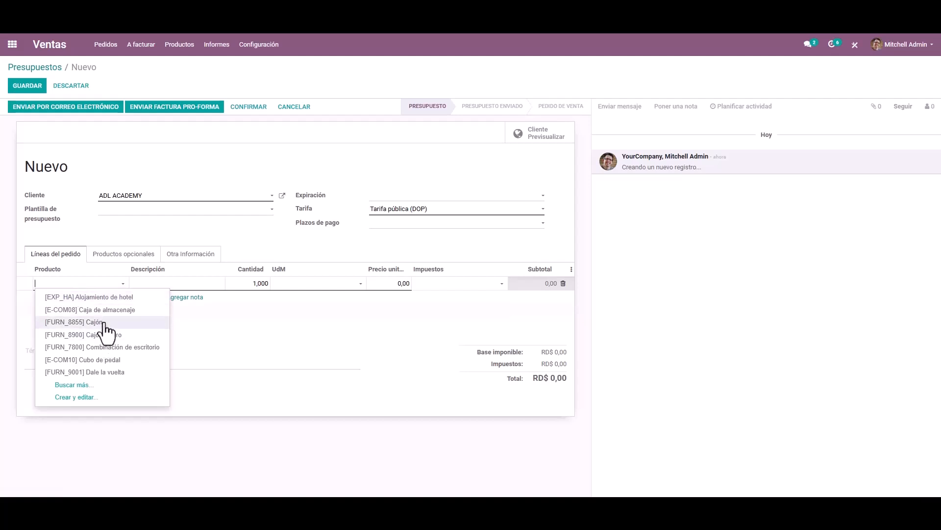
{"action": "left_click", "coordinate": [103, 310]}
{"action": "left_click", "coordinate": [313, 284]}
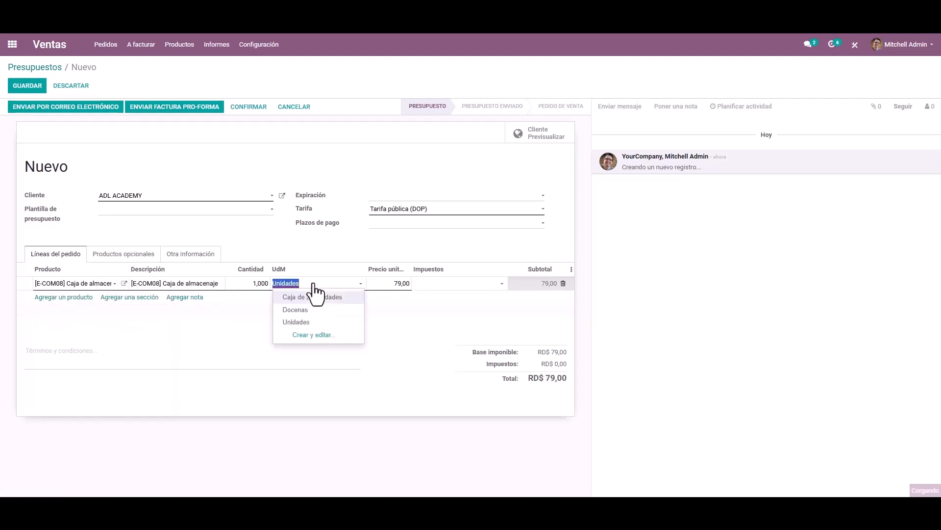
{"action": "left_click", "coordinate": [320, 298]}
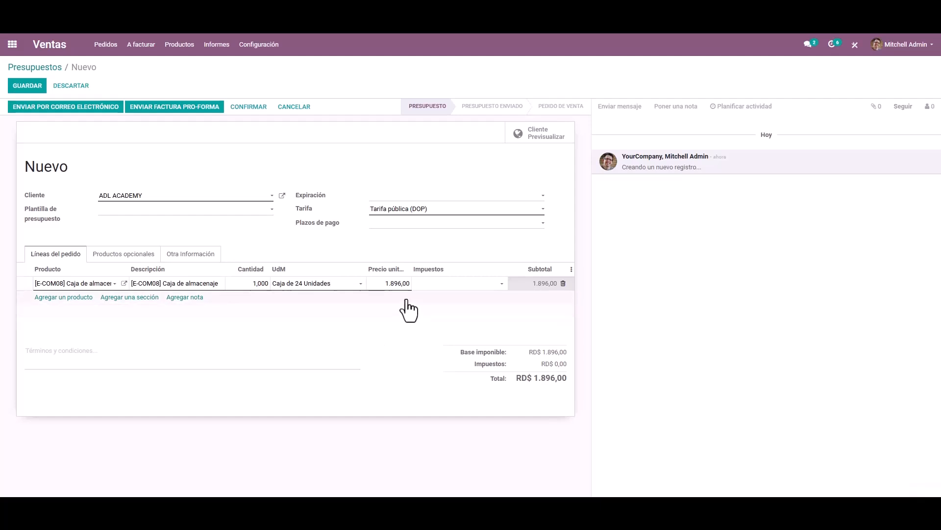